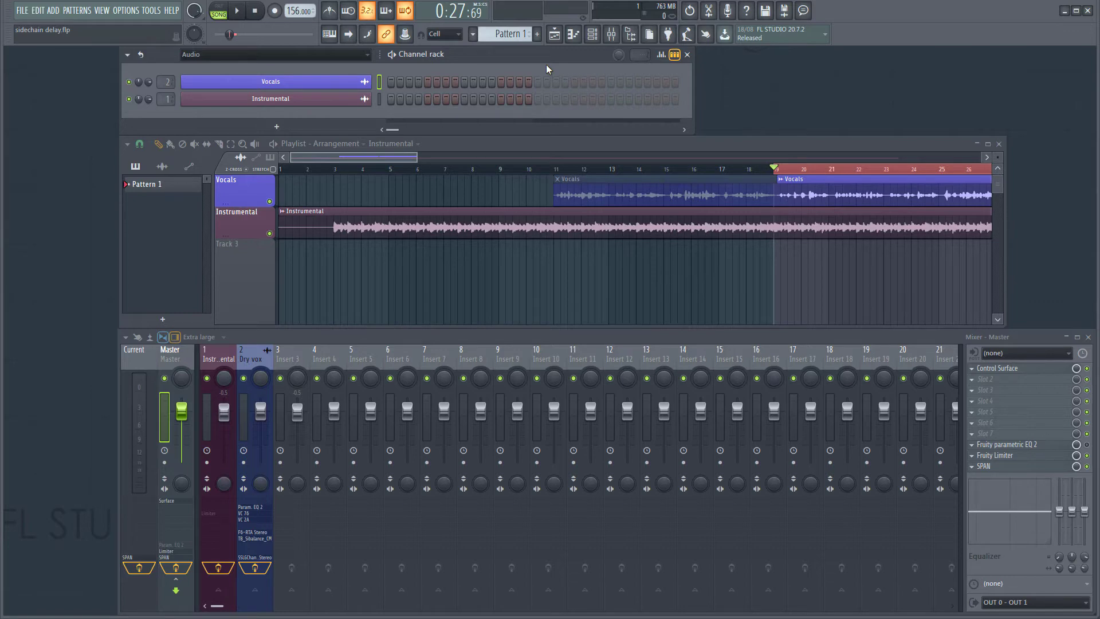
Step: Send the Dry vox mixer track to Insert 3 at 100%, keeping its route to the master
left_click(260, 362)
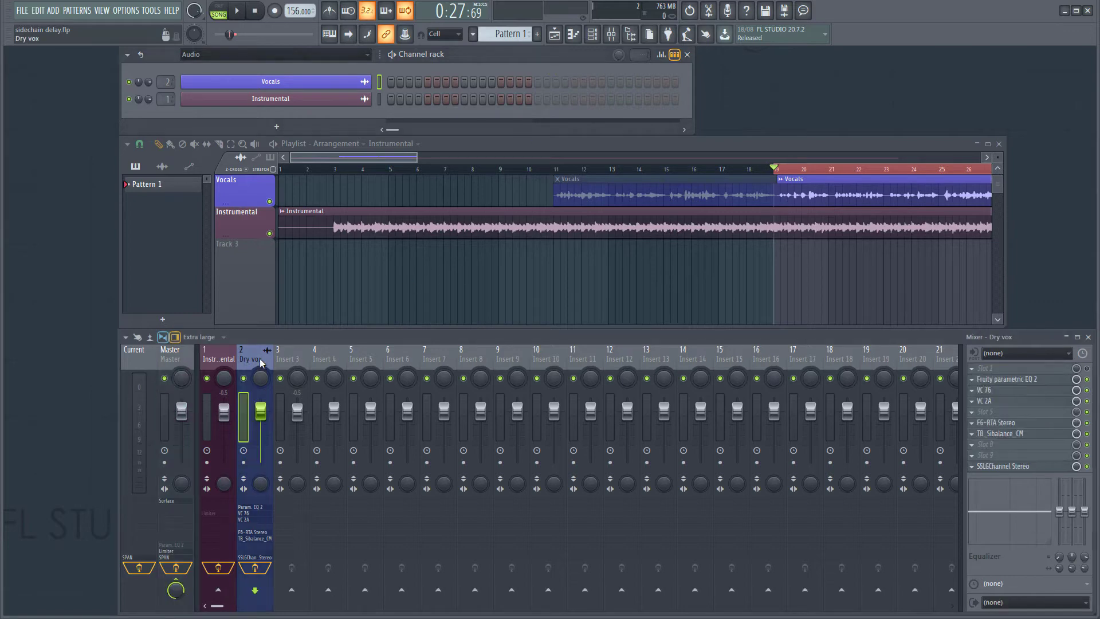
left_click(292, 590)
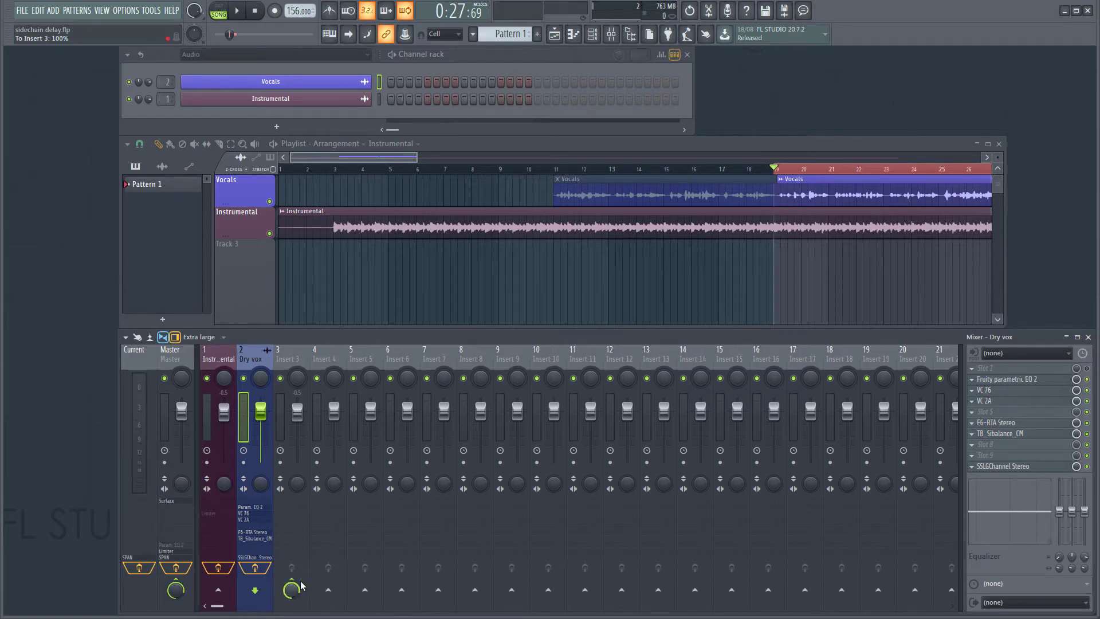
Step: Rename mixer track Insert 3 as "Vox send" and colour it deep sky blue (#0CA6C8)
left_click(290, 361)
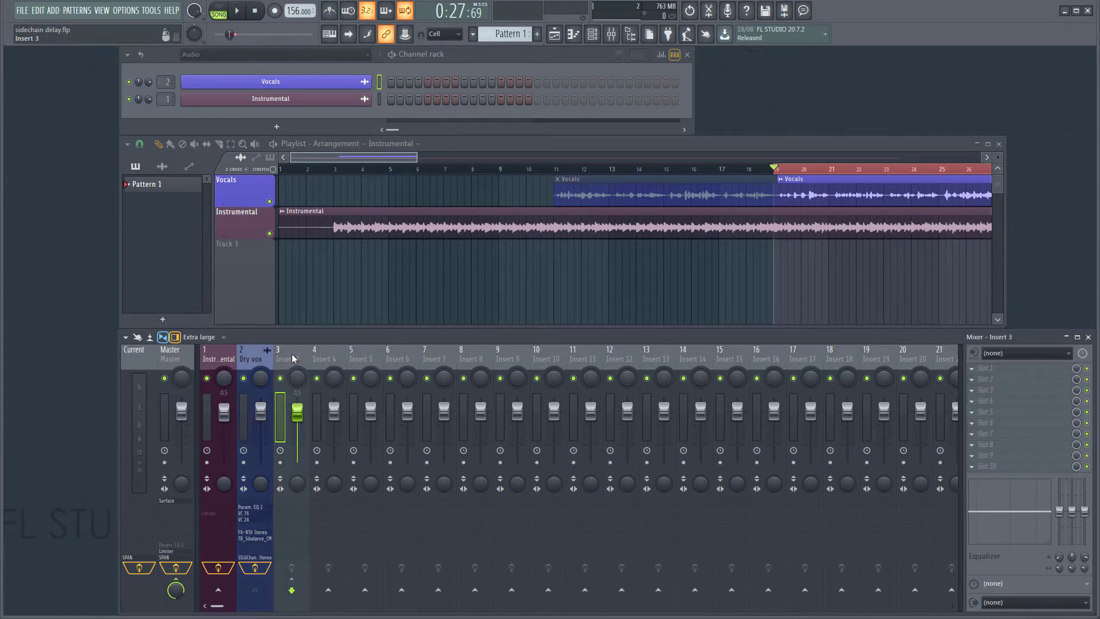
key("F2")
type("V")
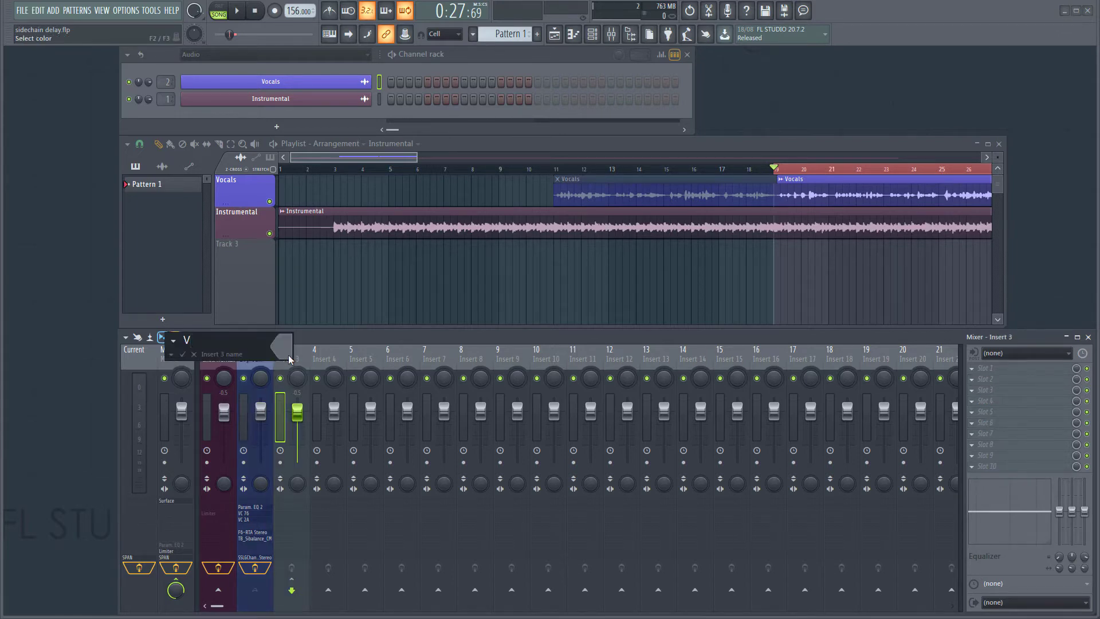
type("ox send")
left_click(289, 360)
left_click(369, 480)
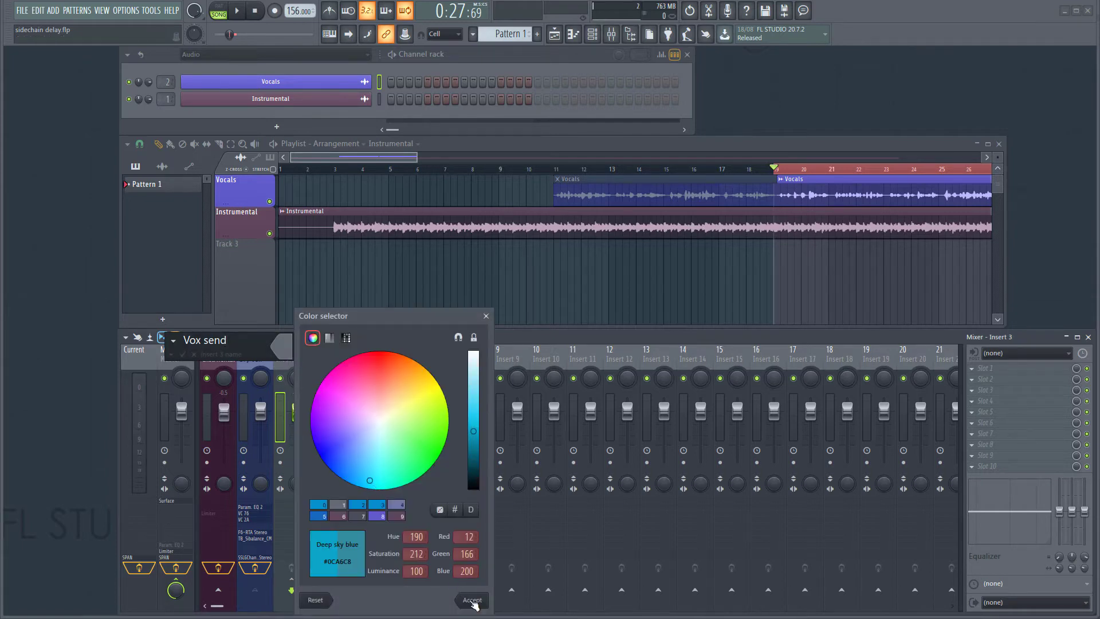
left_click(471, 600)
key("Return")
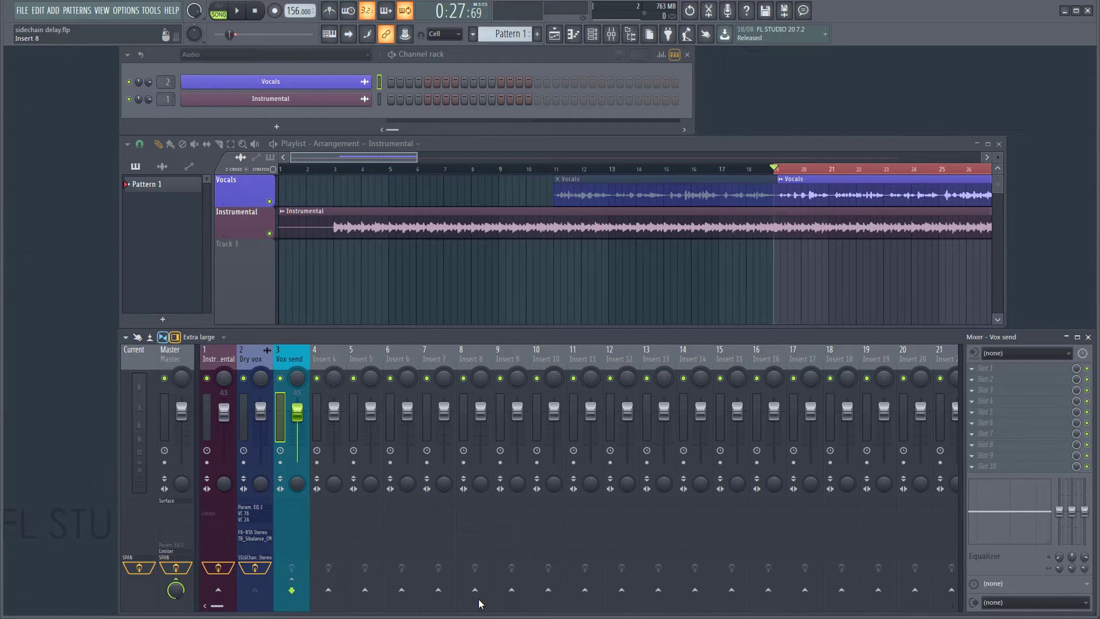
Step: Load Fruity Delay 2 in slot 4 and Fruity Limiter in slot 6 of the Vox send track
left_click(248, 369)
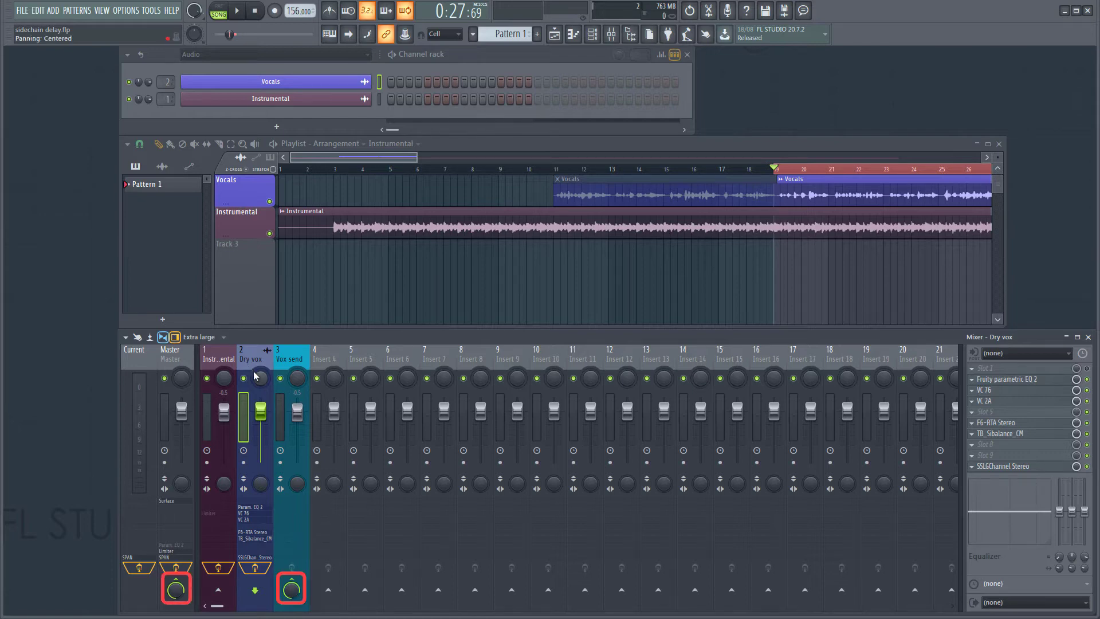
left_click(288, 367)
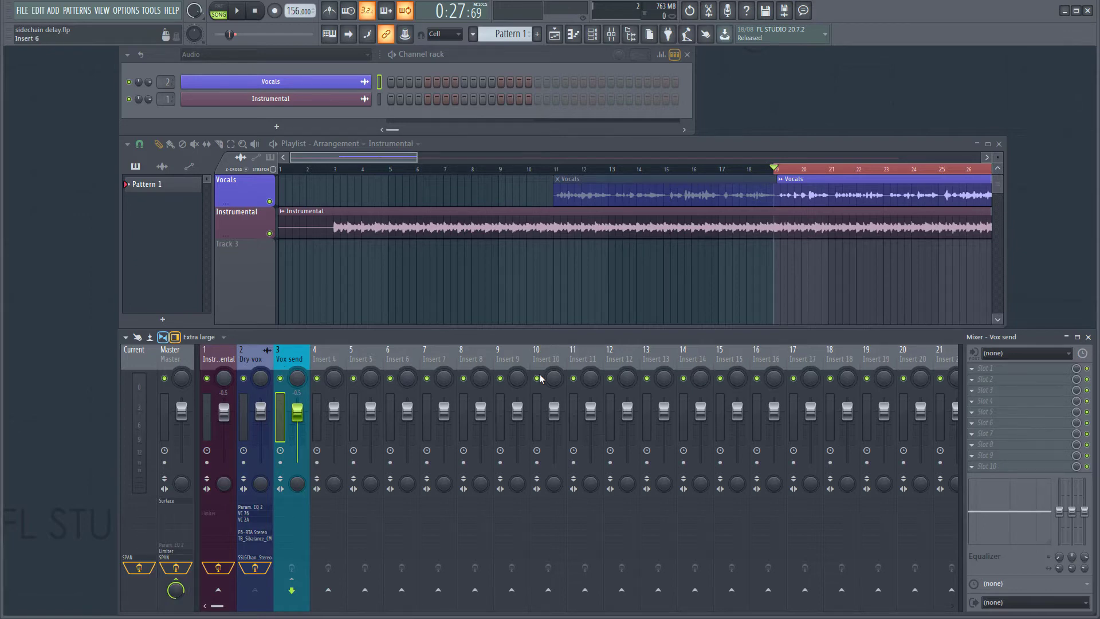
left_click(984, 401)
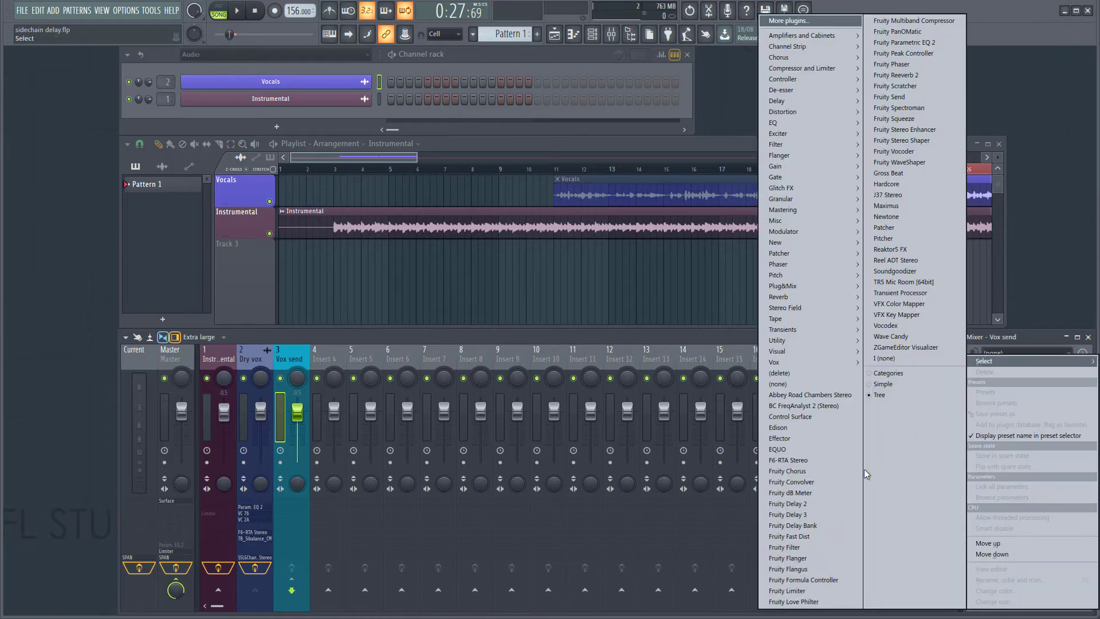
left_click(815, 503)
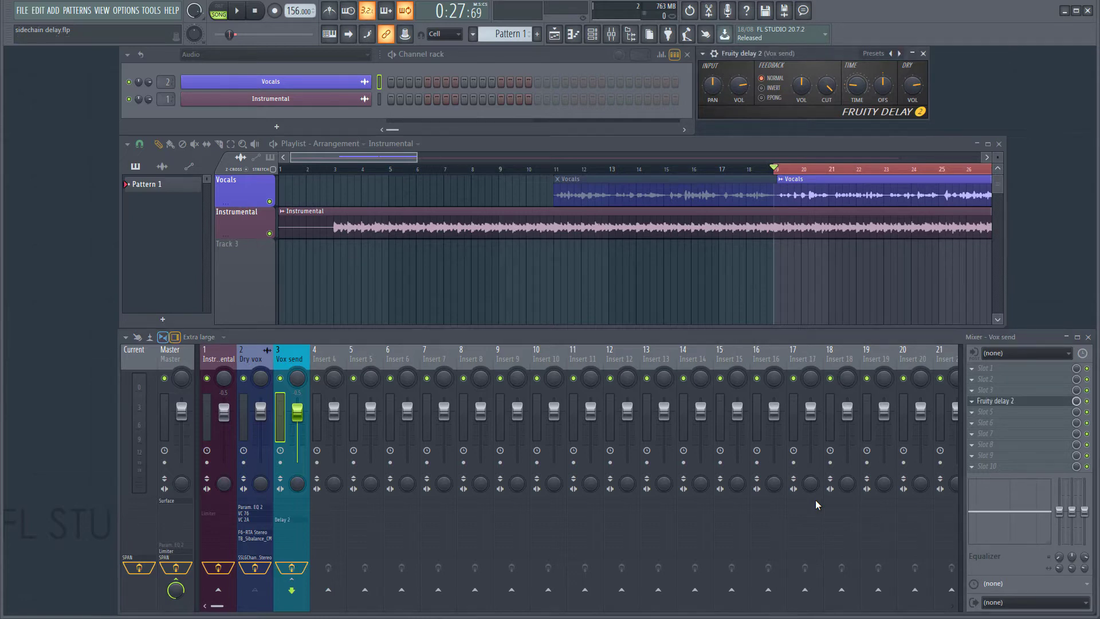
left_click(975, 426)
left_click(805, 592)
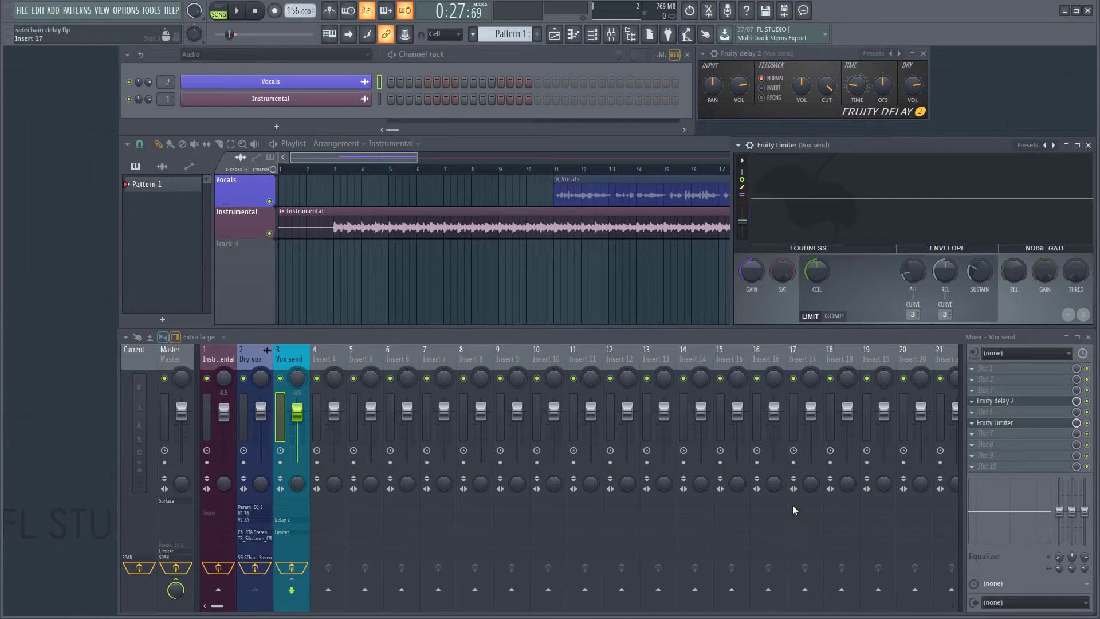
Step: Switch the Fruity Limiter to COMP mode and choose Dry vox as its sidechain input
left_click(835, 316)
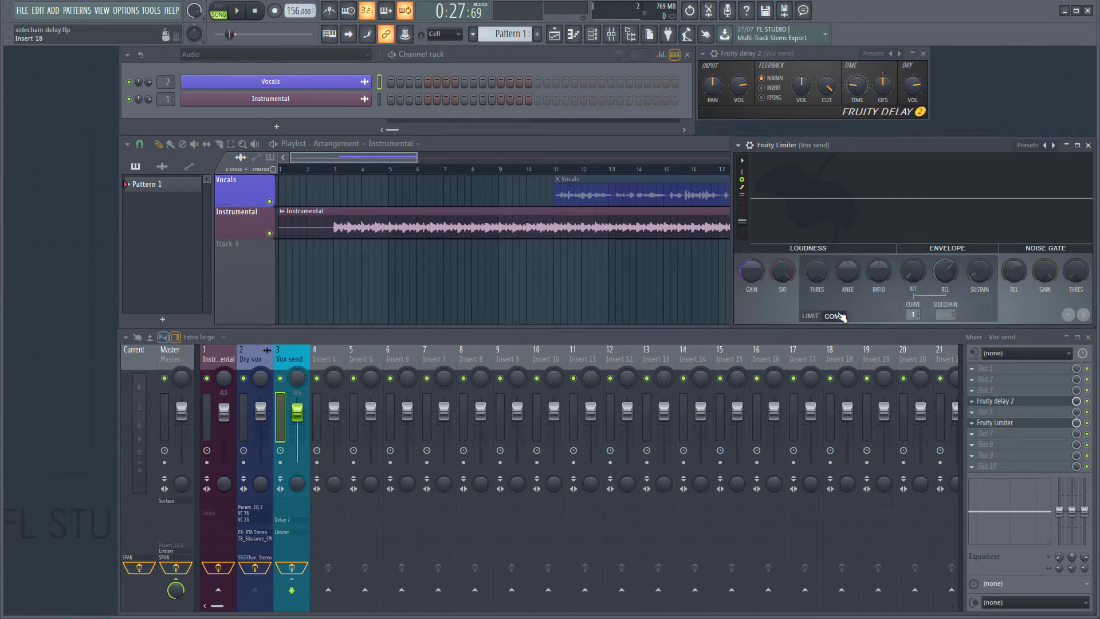
left_click(940, 312)
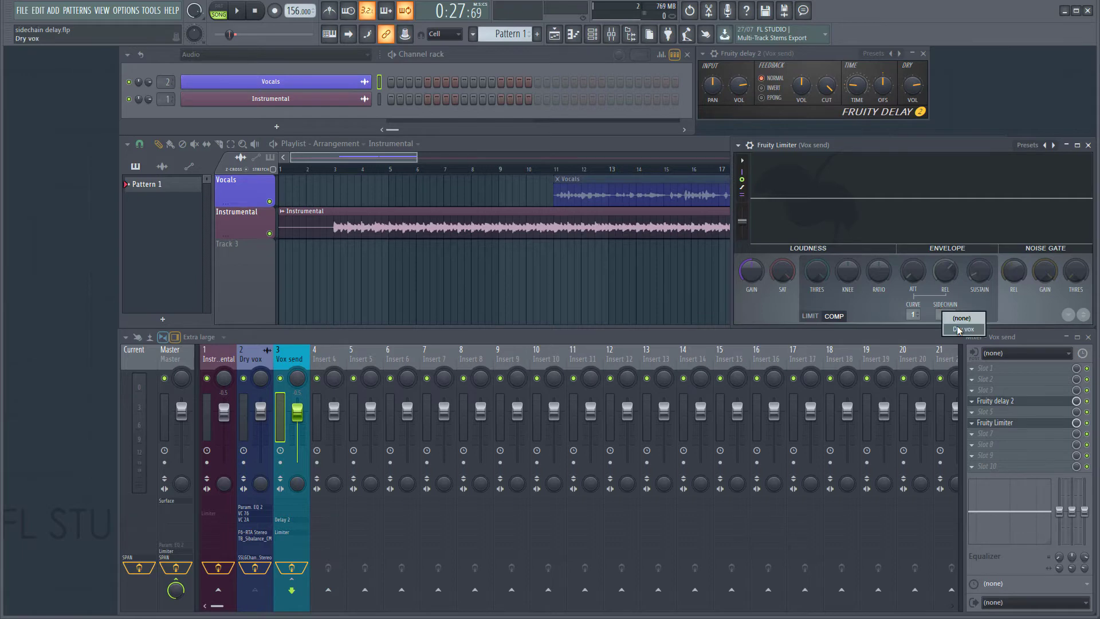
left_click(958, 329)
Step: Route Insert 4 to Vox send and check the limiter's list of available sidechain inputs
left_click(325, 366)
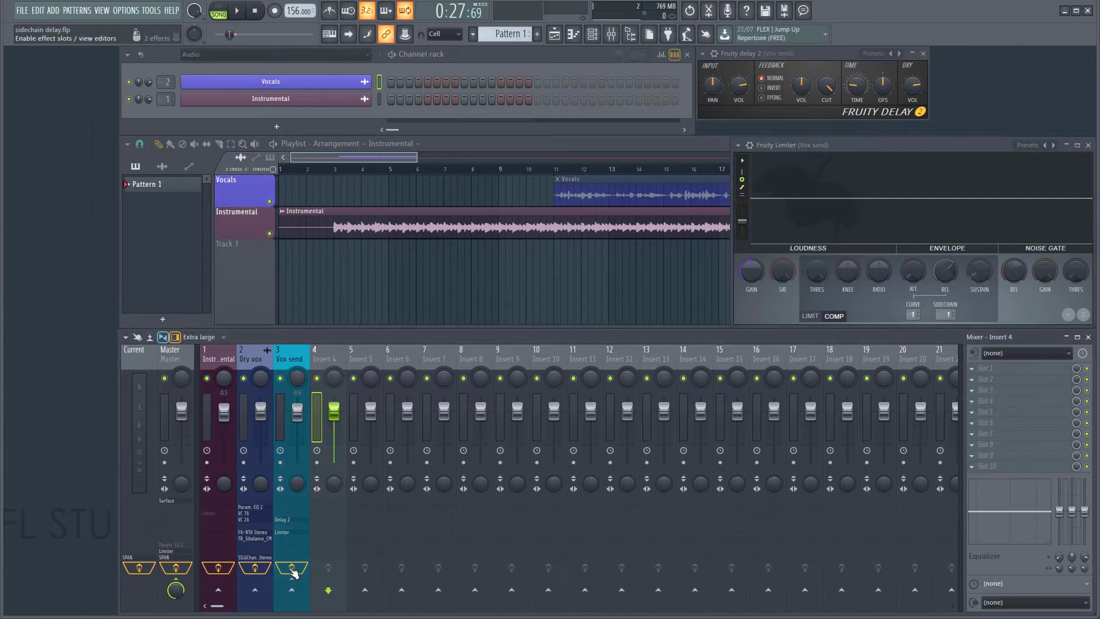
left_click(292, 589)
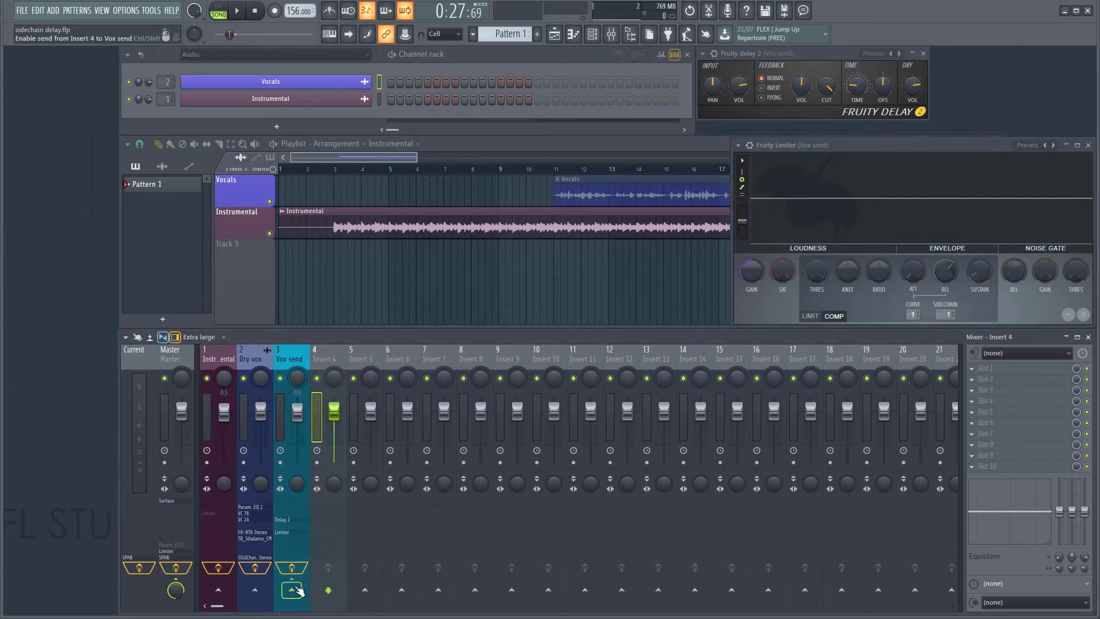
left_click(947, 311)
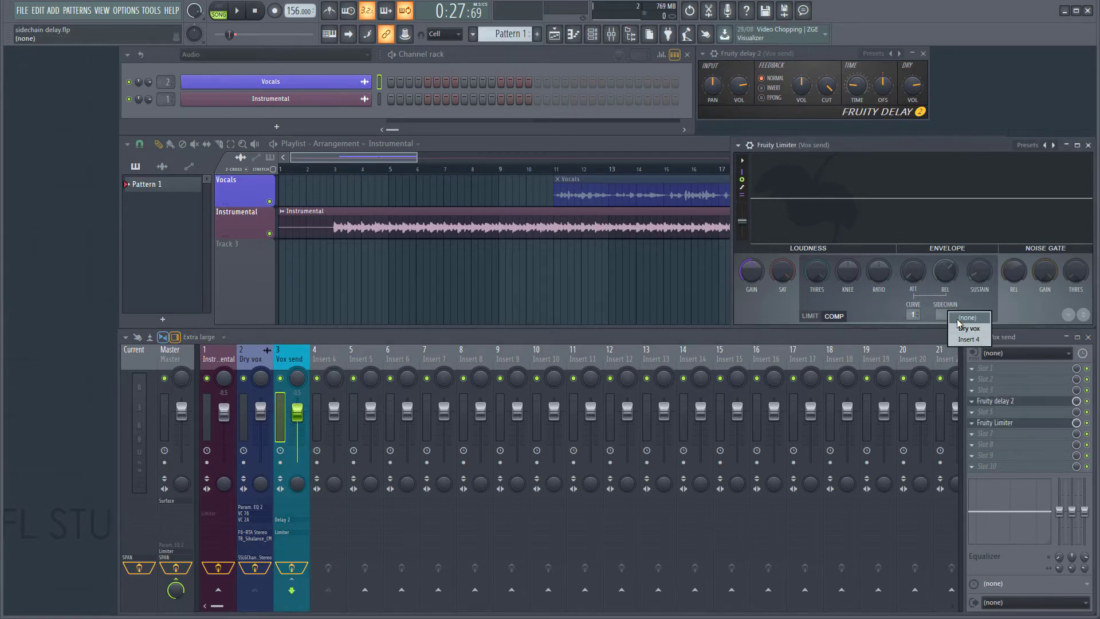
left_click(933, 299)
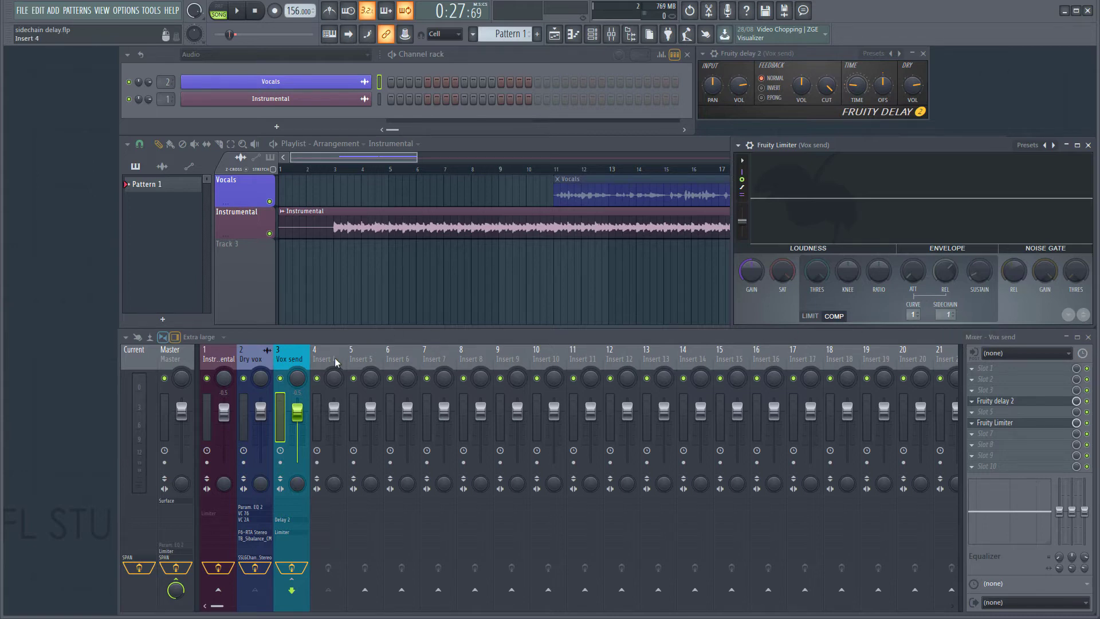
Step: Turn the Insert 4 send level to Vox send down and recheck the limiter's sidechain inputs
left_click(332, 363)
left_click_drag(292, 590, 292, 602)
left_click(946, 314)
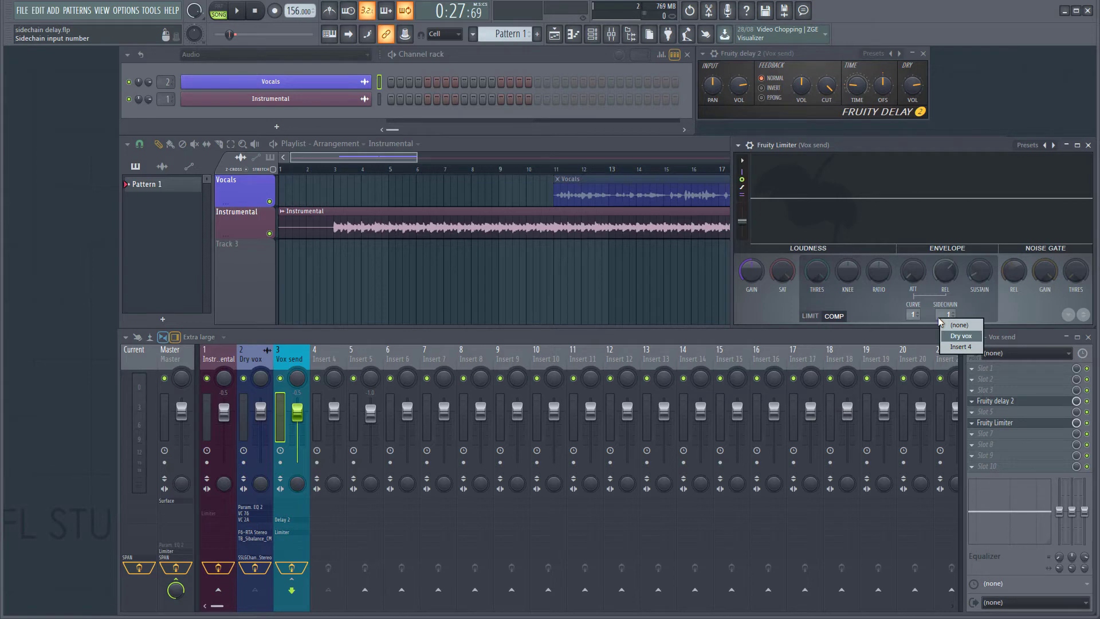
Step: Sidechain Insert 5 to the Vox send track and check the limiter's sidechain input list
left_click(355, 364)
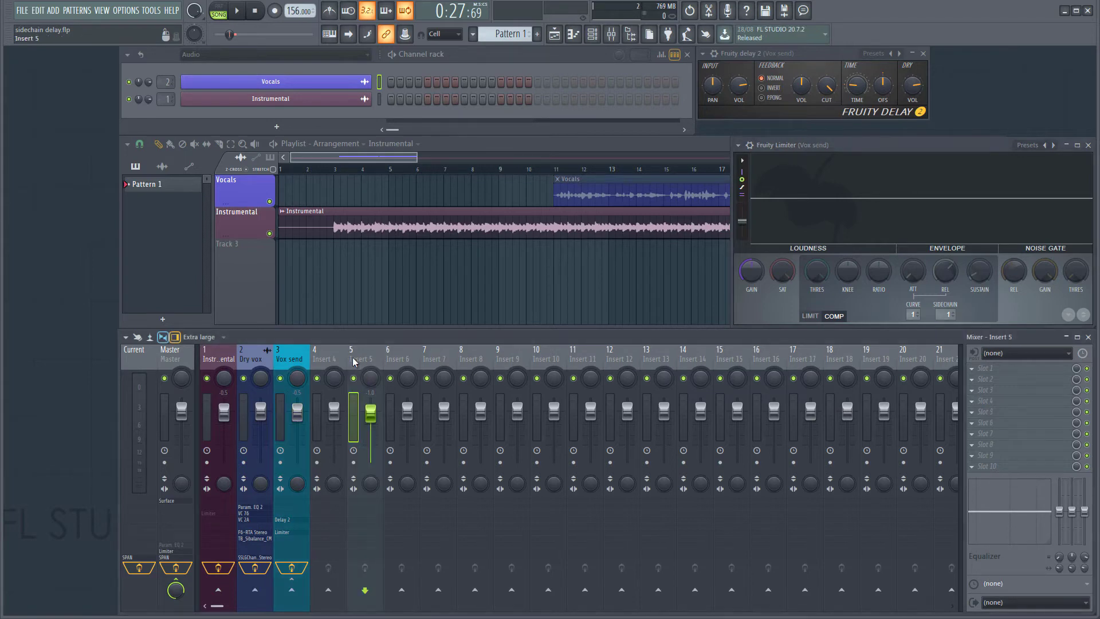
right_click(300, 591)
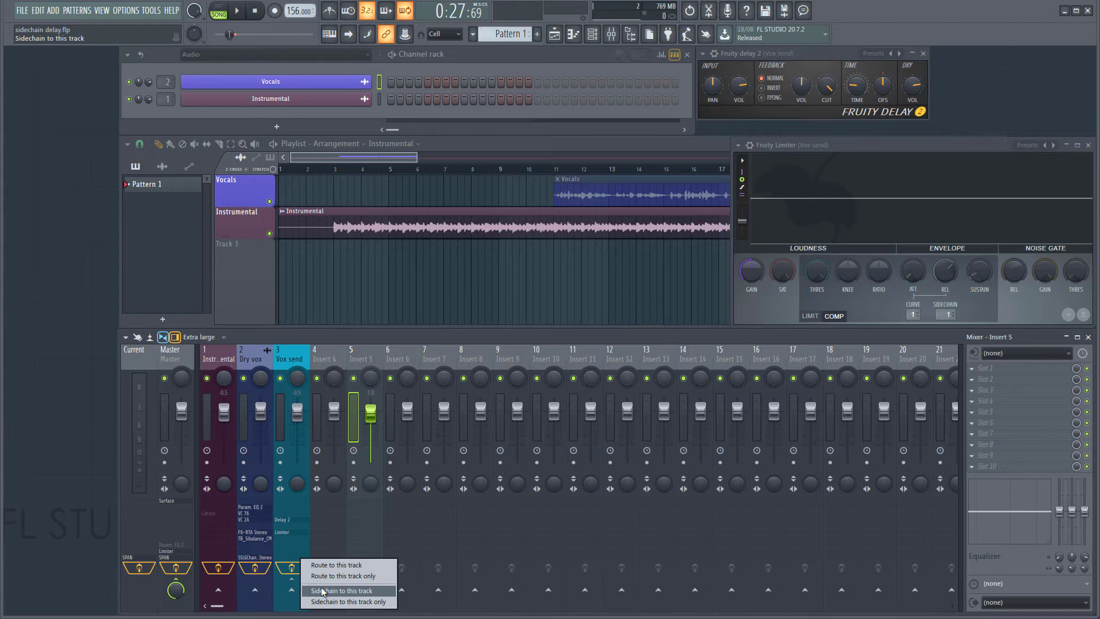
left_click(323, 592)
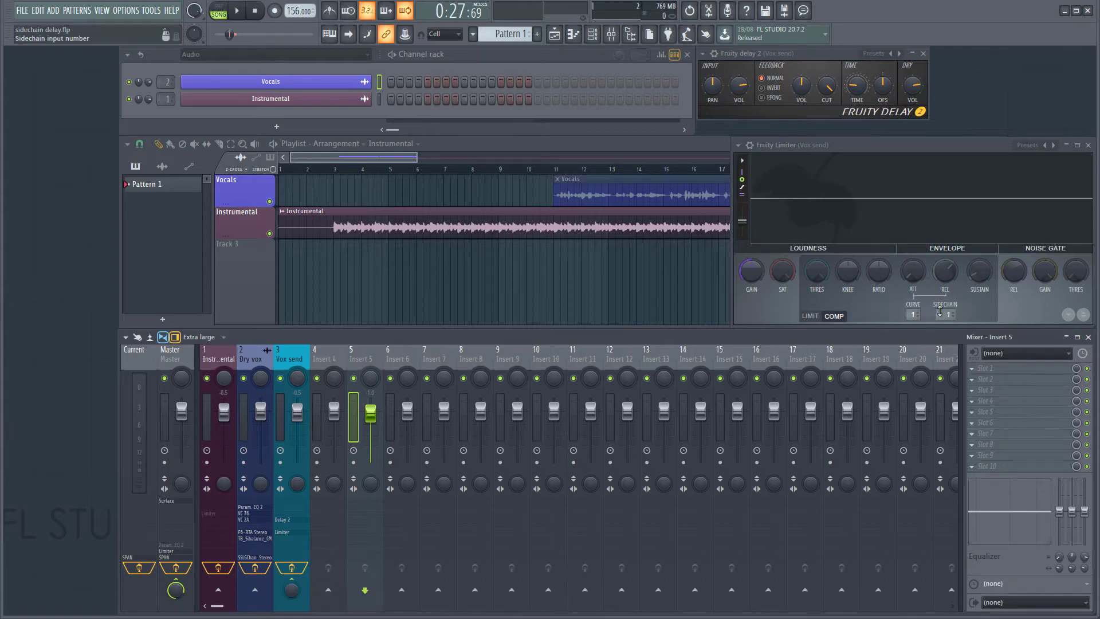
left_click(939, 314)
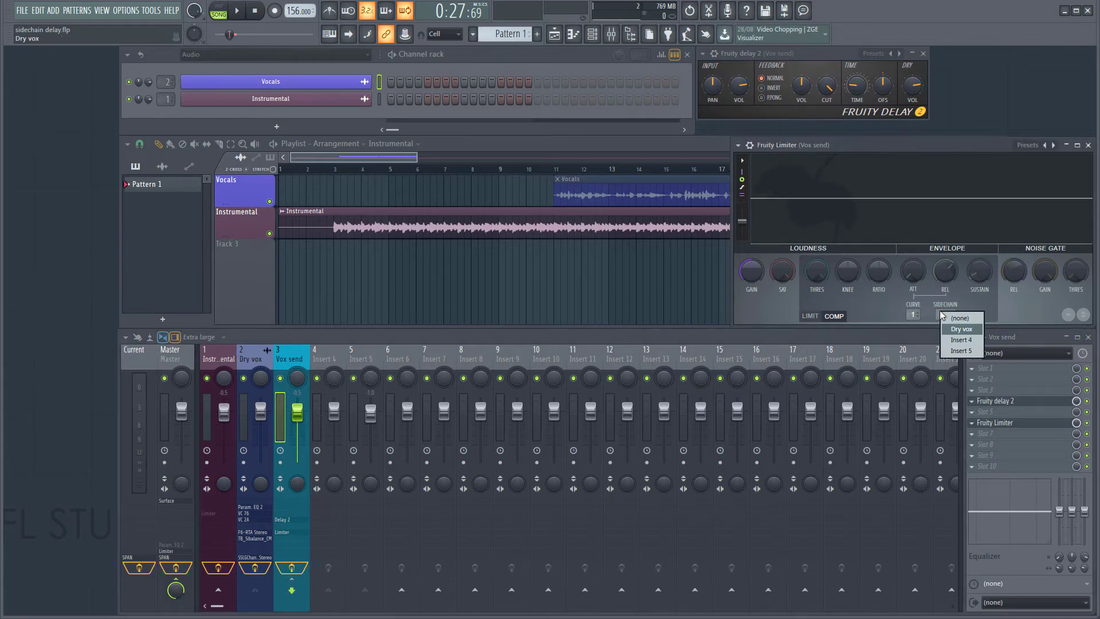
Step: Remove the demonstration routings from Insert 4 and Insert 5 to the Vox send track
left_click(329, 356)
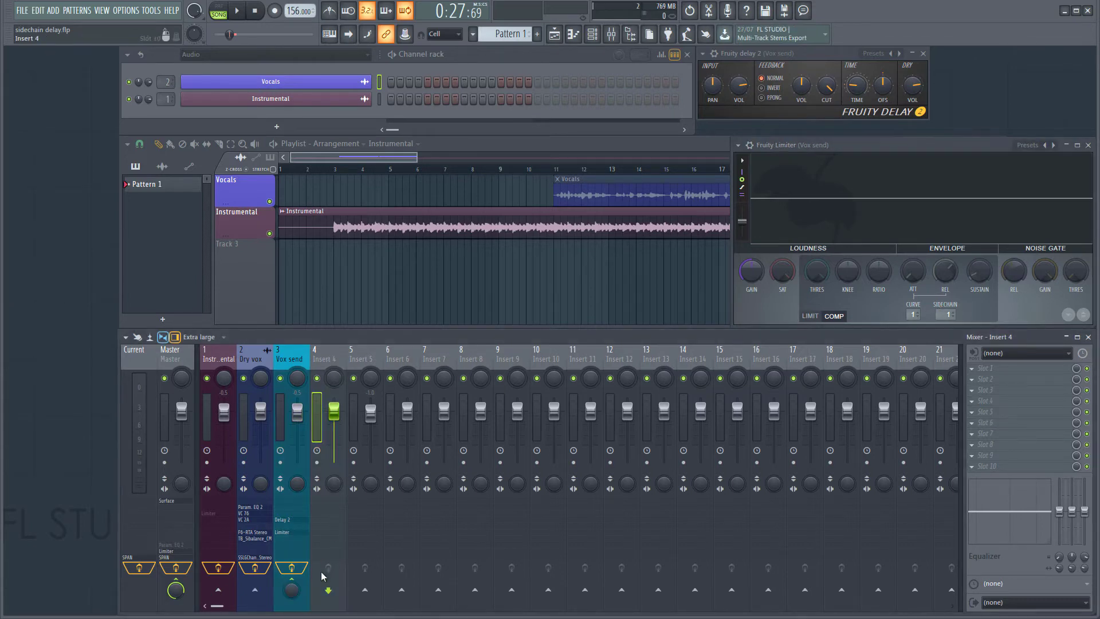
left_click(294, 579)
left_click(364, 359)
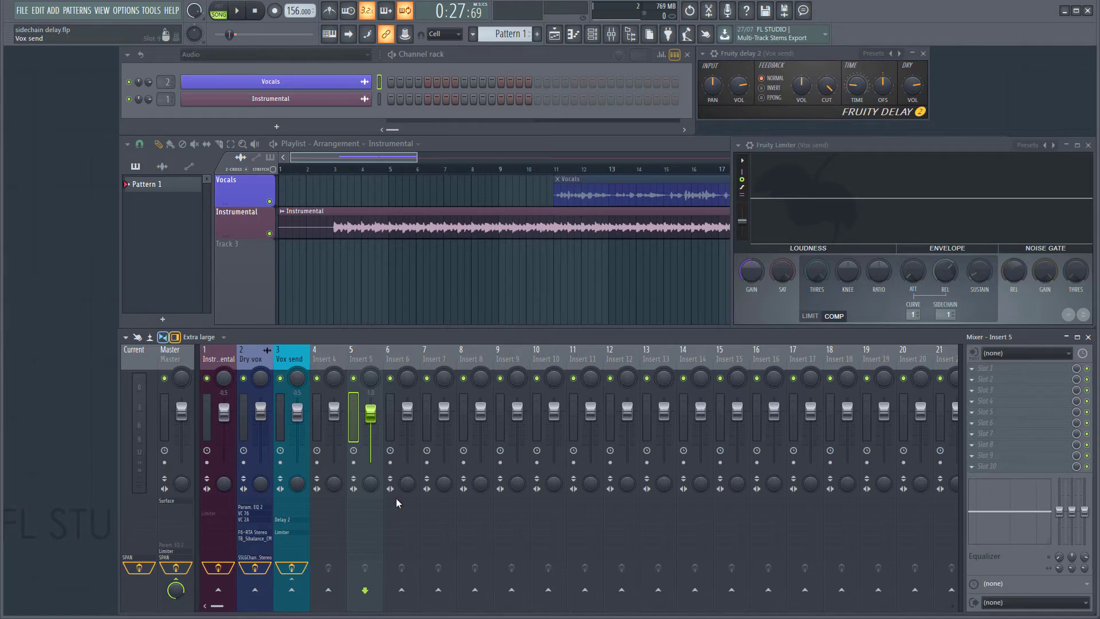
Step: Set the Fruity Delay 2 time to 2:00 and turn down its dry volume, feedback volume and feedback cutoff
left_click_drag(912, 88, 943, 272)
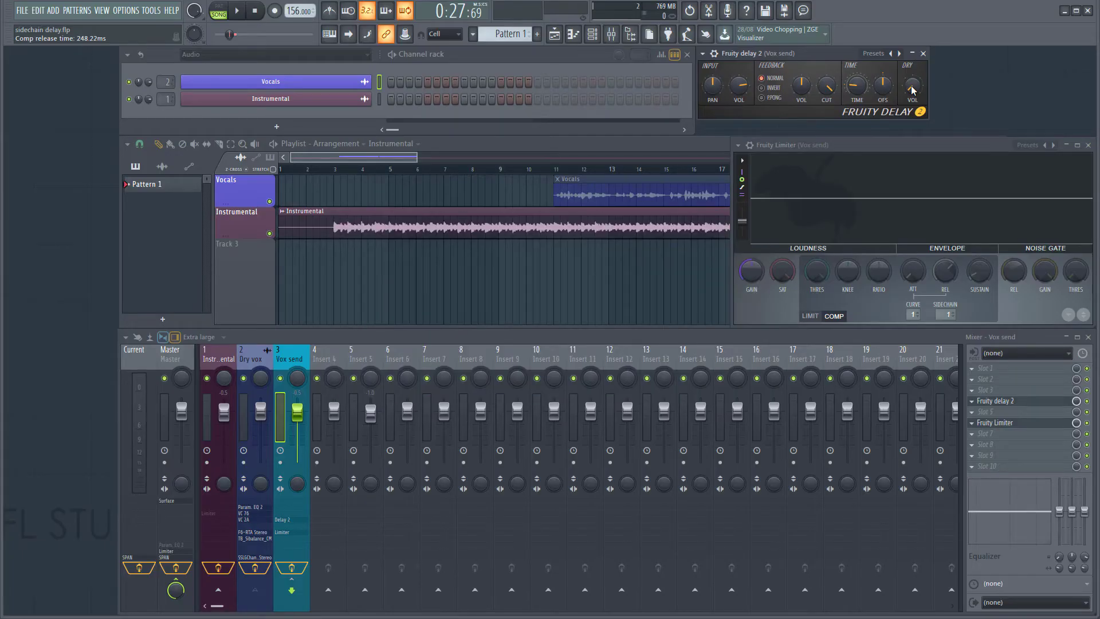
right_click(856, 86)
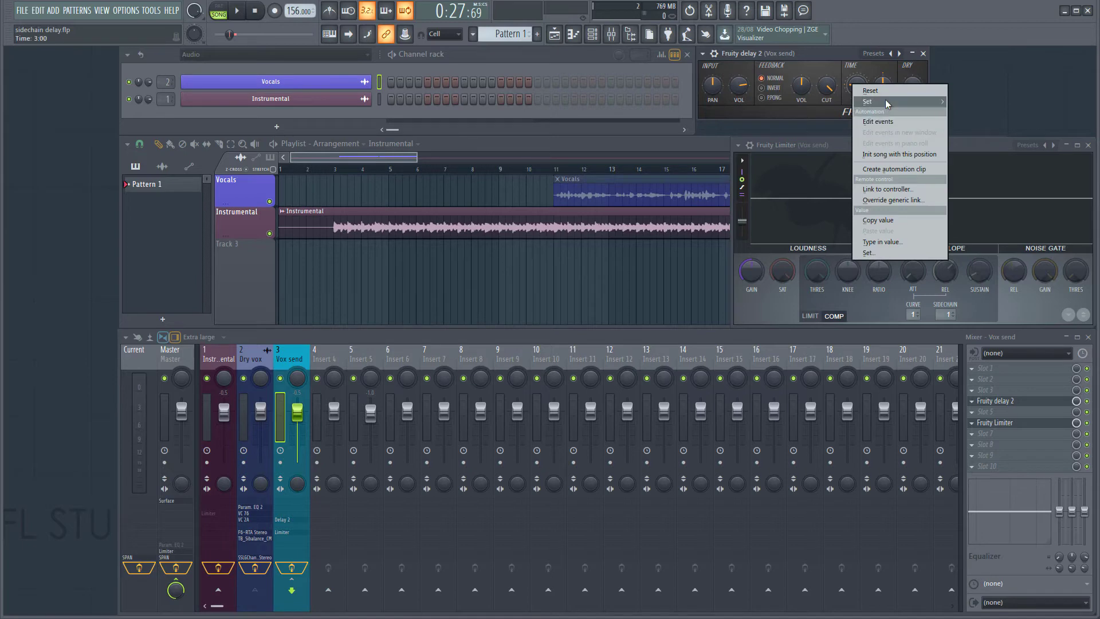
mouse_move(887, 103)
left_click(964, 113)
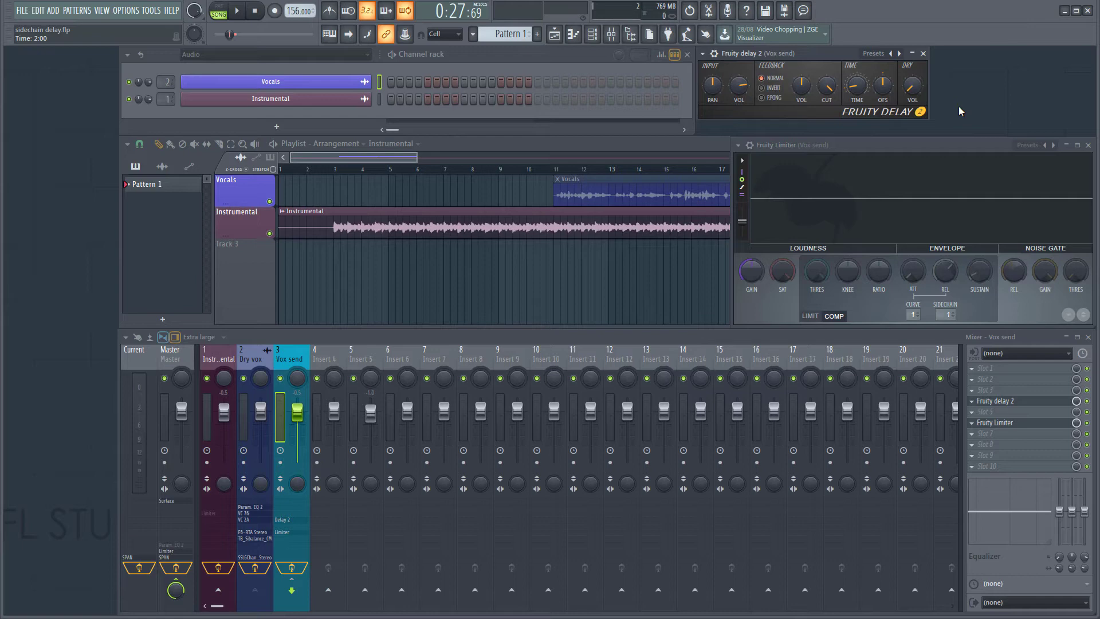
left_click_drag(801, 86, 827, 99)
Step: Lower the compressor threshold of the Fruity Limiter on Vox send while the song plays, and stop playback
key("space")
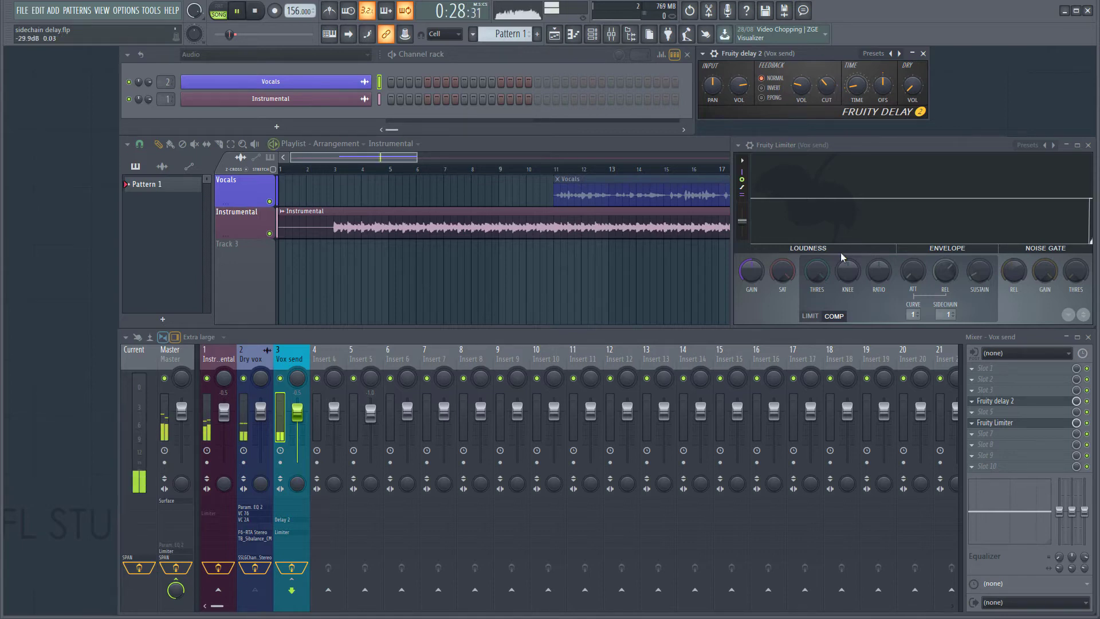
left_click_drag(817, 270, 818, 337)
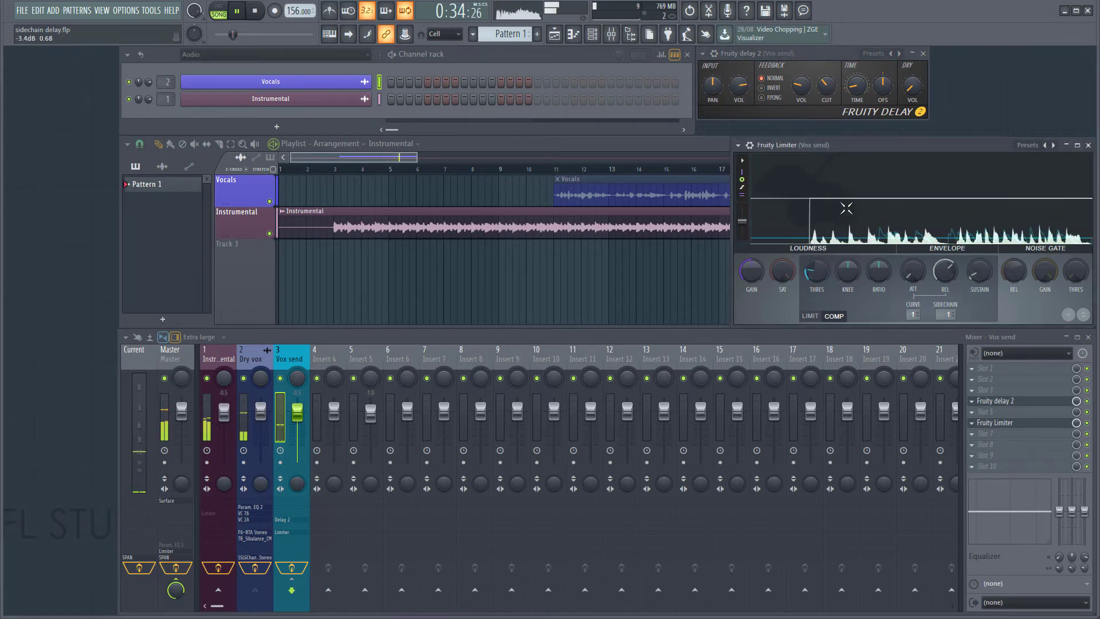
key("space")
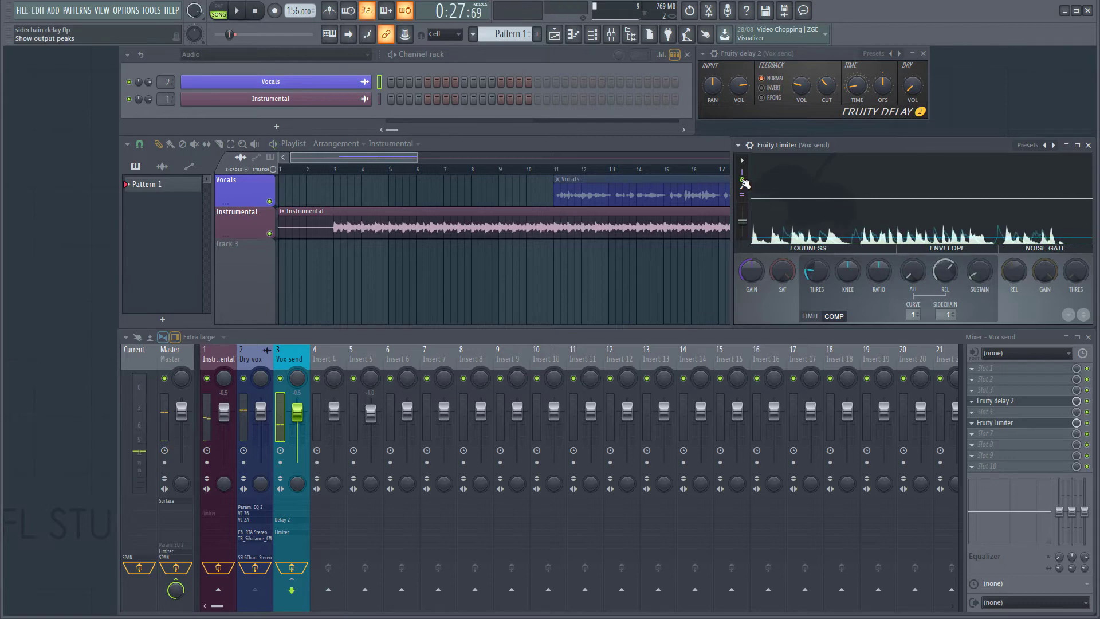
Step: Toggle the output and input peak displays in the Fruity Limiter graph to compare what each one shows
left_click(743, 178)
left_click(743, 175)
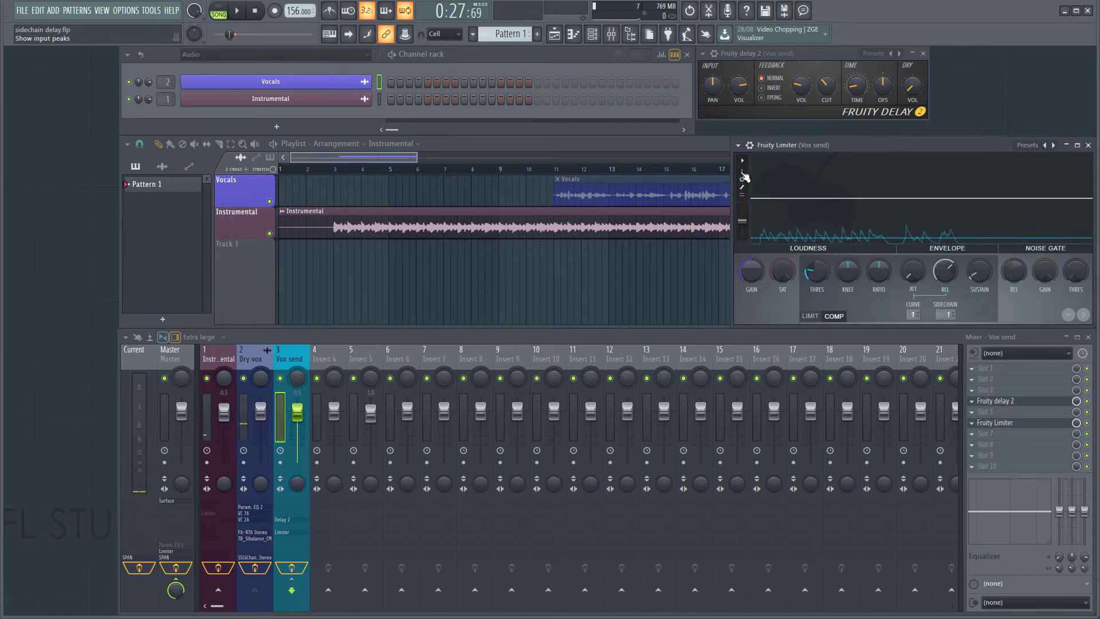
left_click(743, 181)
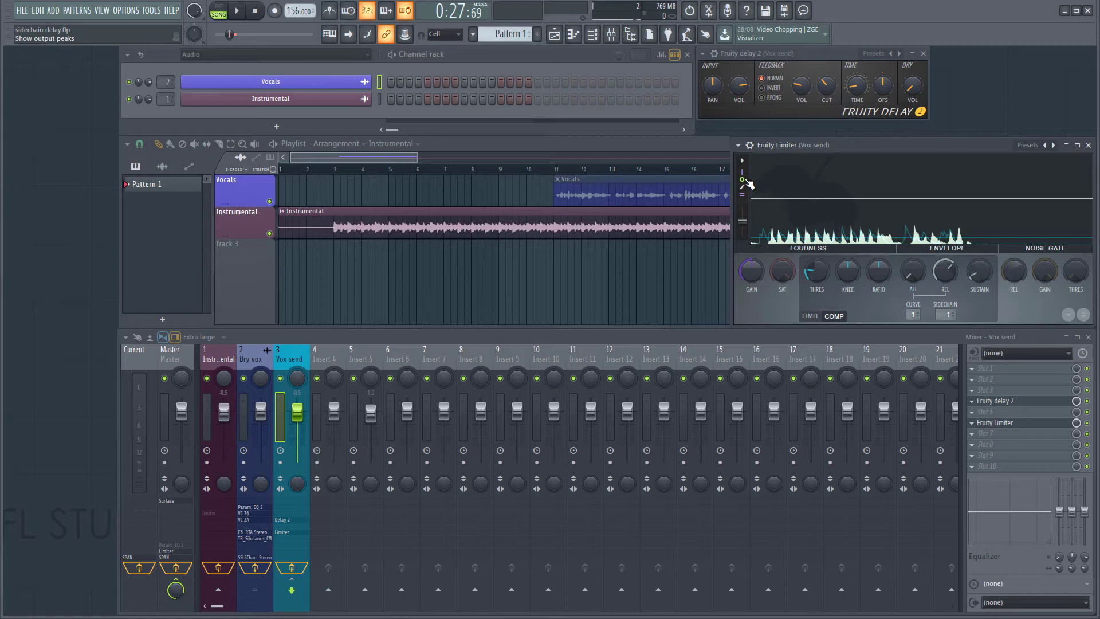
Step: Raise the limiter's compression ratio and attack, and set its sustain (RMS window) to about 10.06 ms
mouse_move(878, 272)
left_mouse_down()
mouse_move(878, 250)
mouse_move(881, 275)
left_mouse_up()
left_click_drag(911, 277, 911, 272)
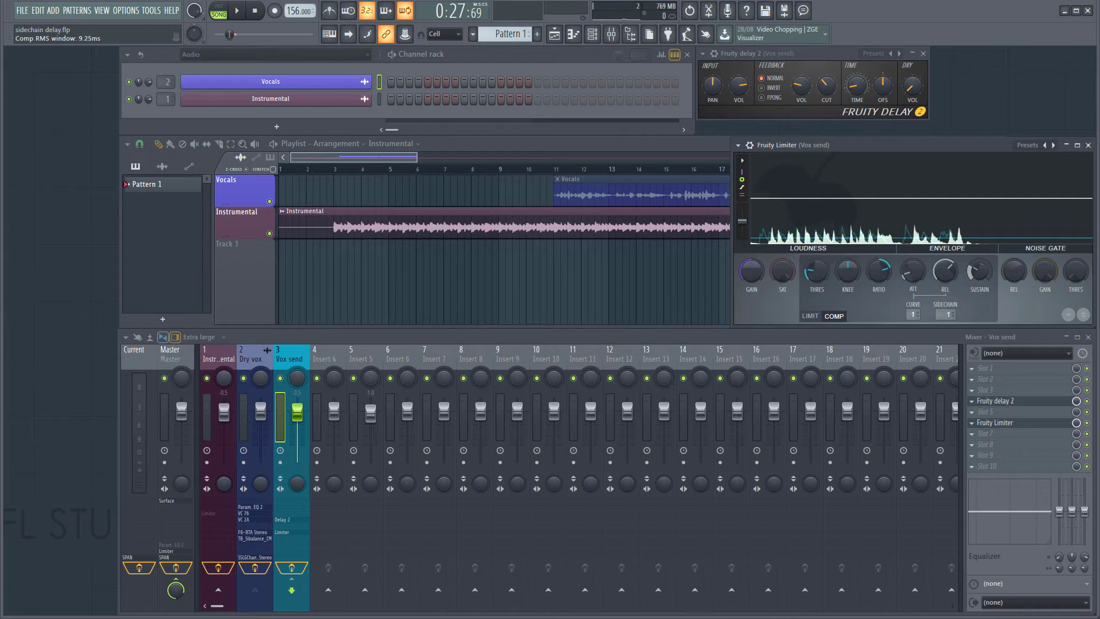
left_click_drag(980, 281, 980, 281)
Step: Set the limiter's envelope curve to 3 and raise the release time to about 543.91 ms while the song plays
left_click_drag(907, 314, 906, 308)
key("space")
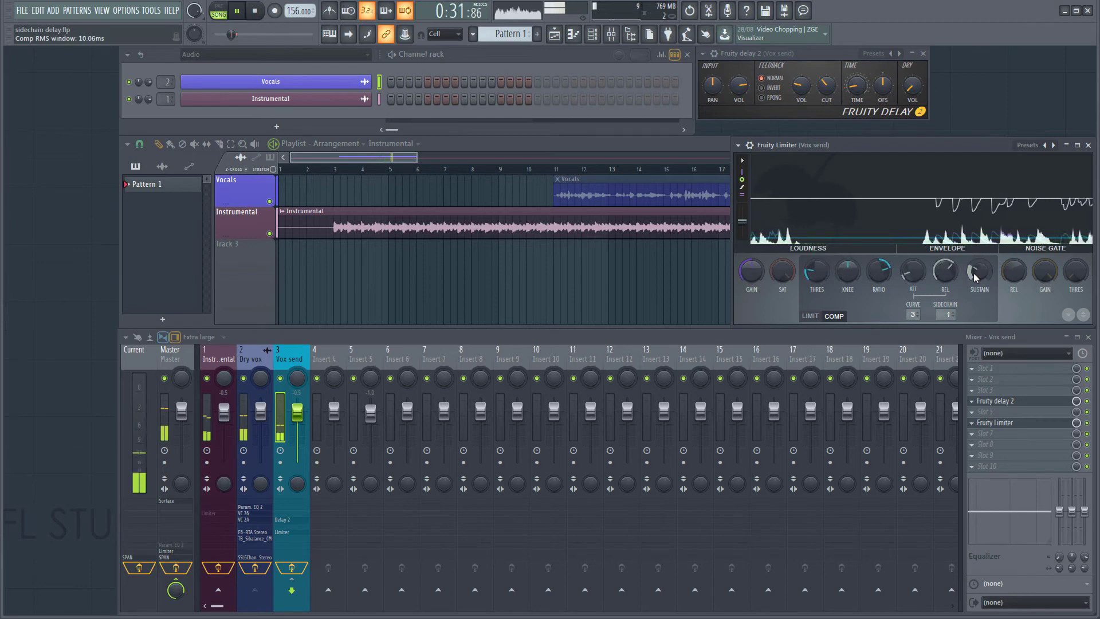
mouse_move(954, 272)
left_mouse_down()
mouse_move(954, 286)
mouse_move(953, 260)
left_mouse_up()
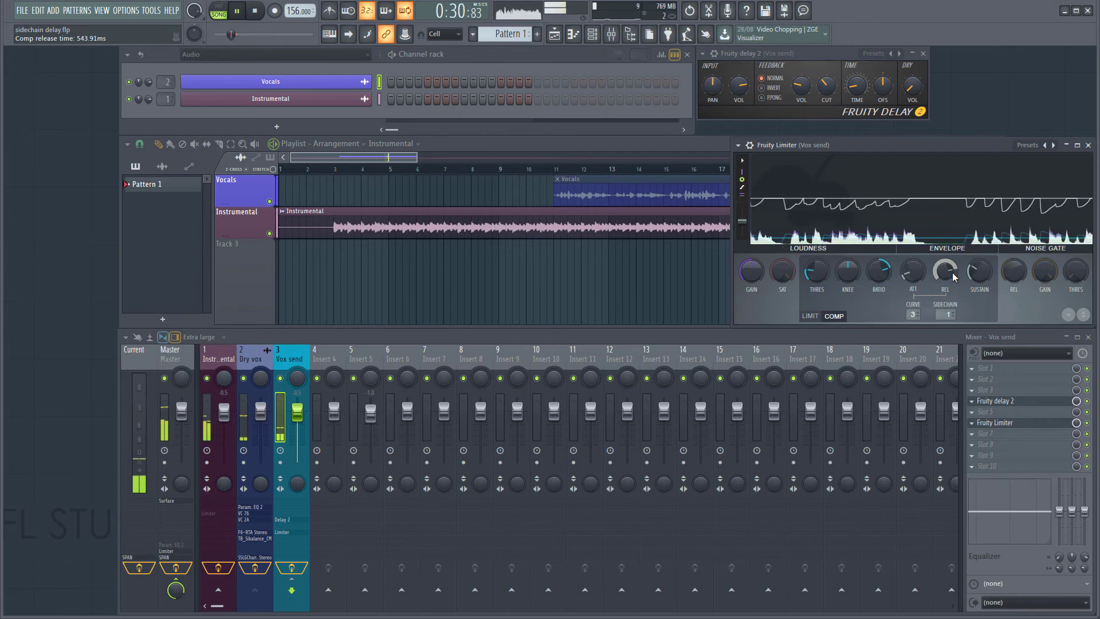
Step: Solo the Dry vox track together with its Vox send, and play the song to audition the ducked delay
key("space")
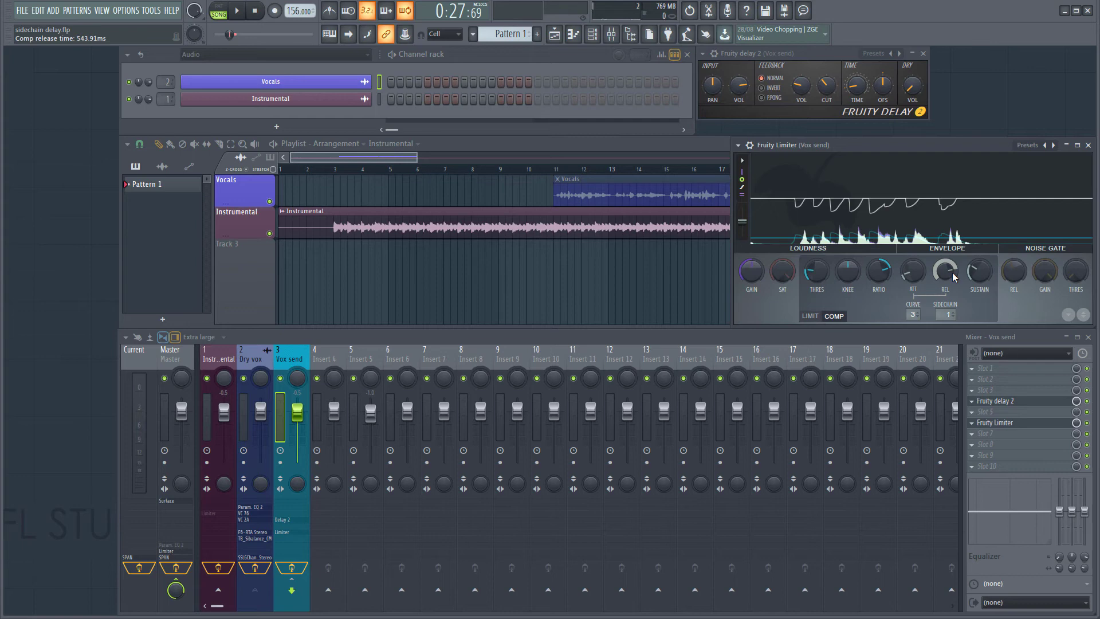
right_click(244, 379)
key("space")
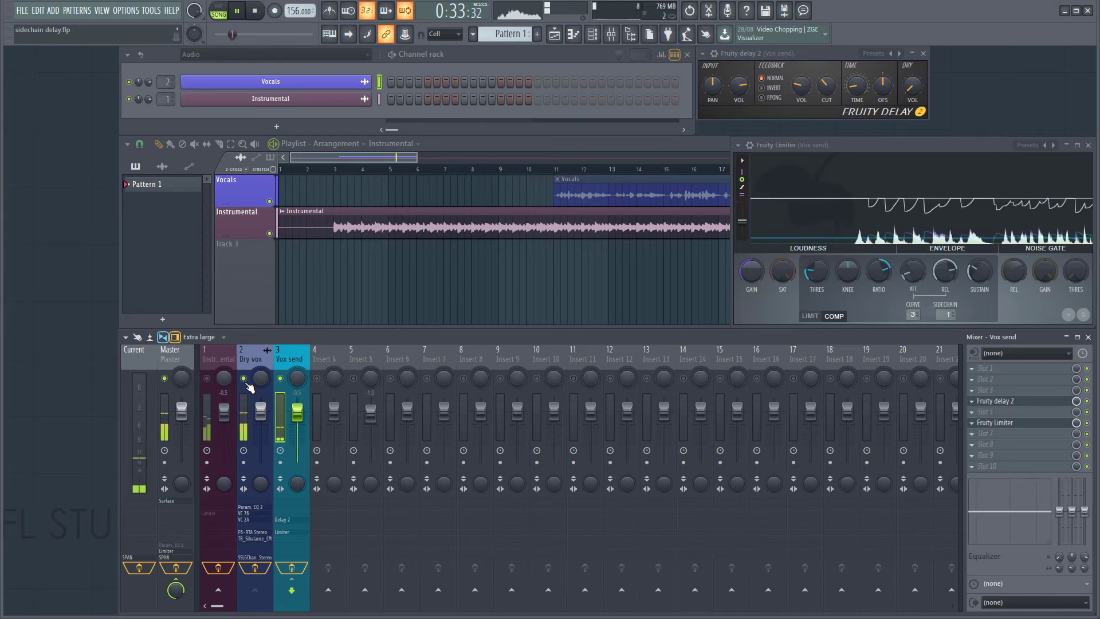
key("space")
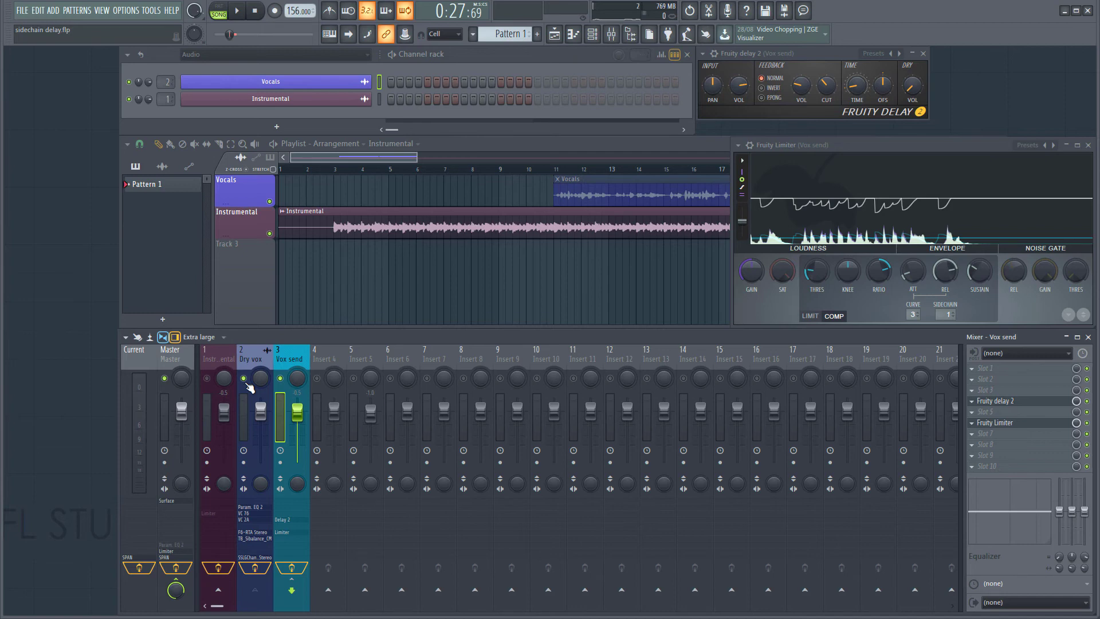
Step: Try a higher feedback volume in Fruity delay 2 during playback, and undo the change
key("space")
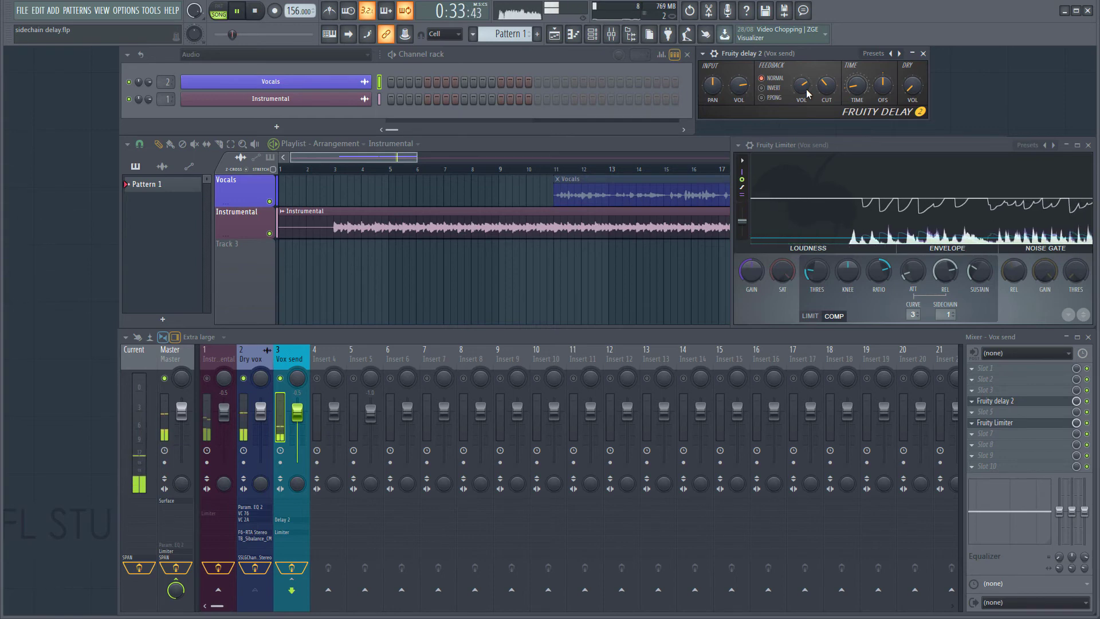
key("space")
key("ctrl+z")
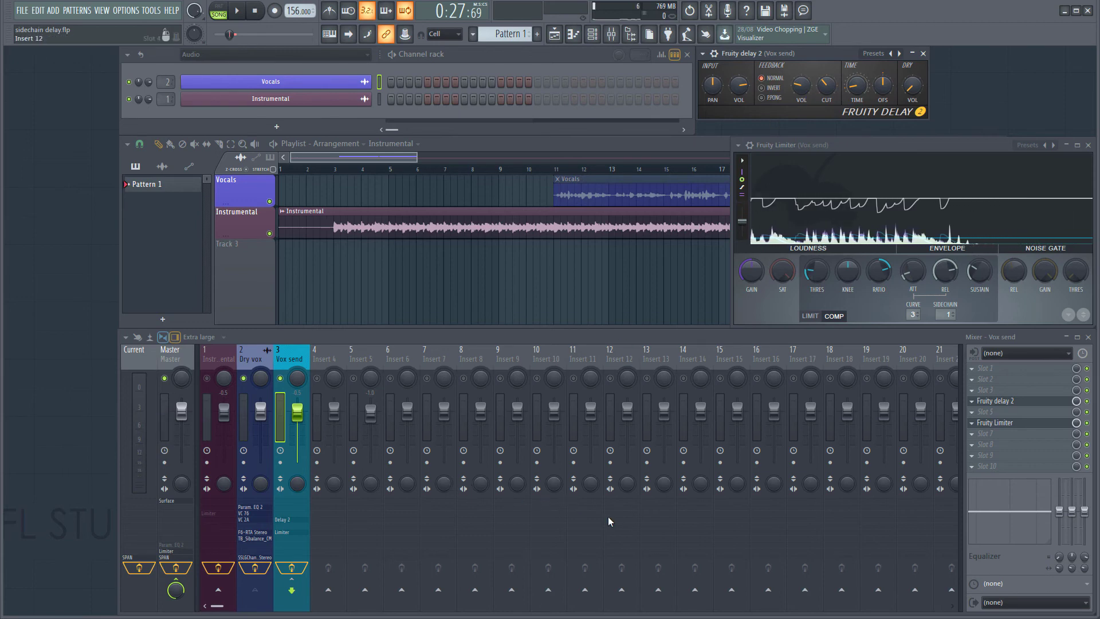
Step: Lower the Vox send track's volume to about -7.0 dB (71%) while auditioning the song, and stop playback
mouse_move(297, 410)
left_mouse_down()
mouse_move(297, 440)
mouse_move(297, 429)
left_mouse_up()
key("space")
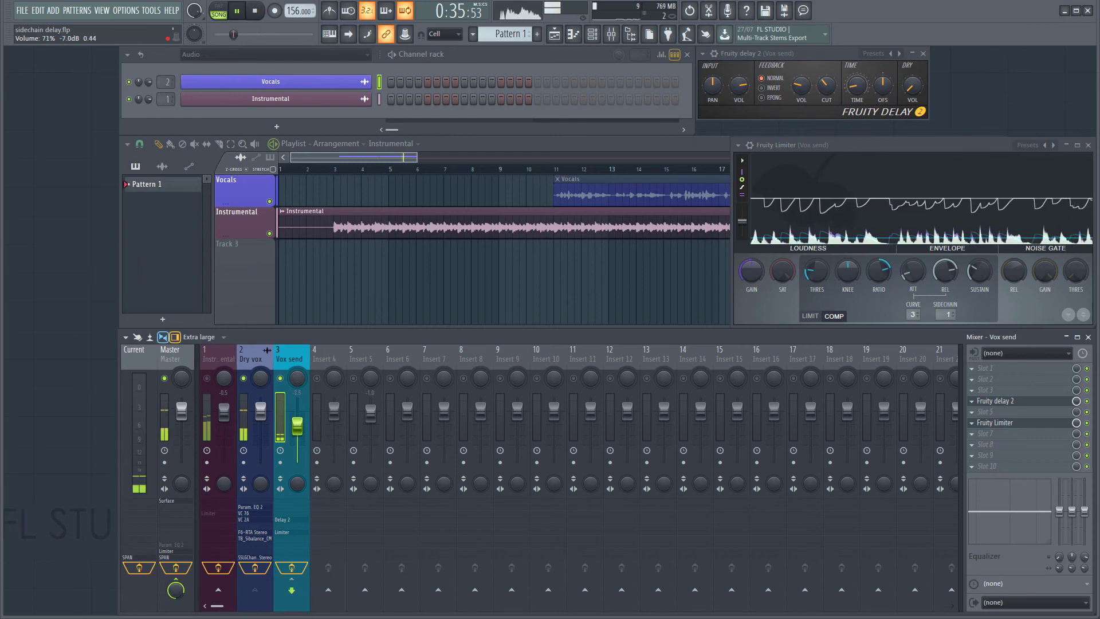
left_click_drag(299, 432, 299, 430)
key("space")
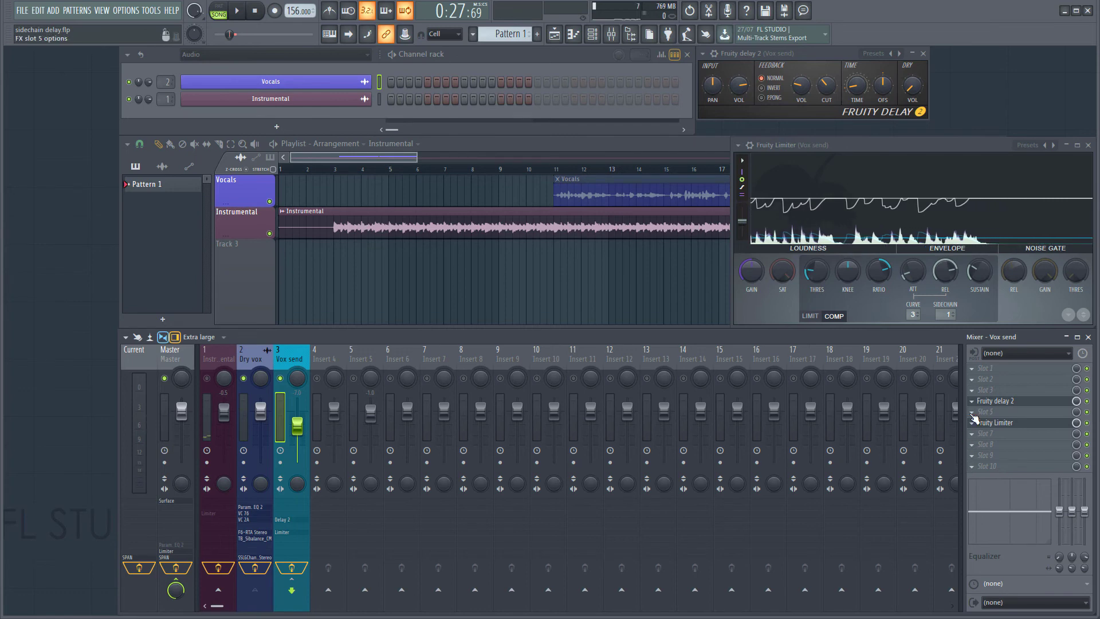
Step: Add an OrilRiver reverb between the delay and limiter on Vox send, and load the preset What You Haven't Been Told Verse Reverb
left_click(991, 433)
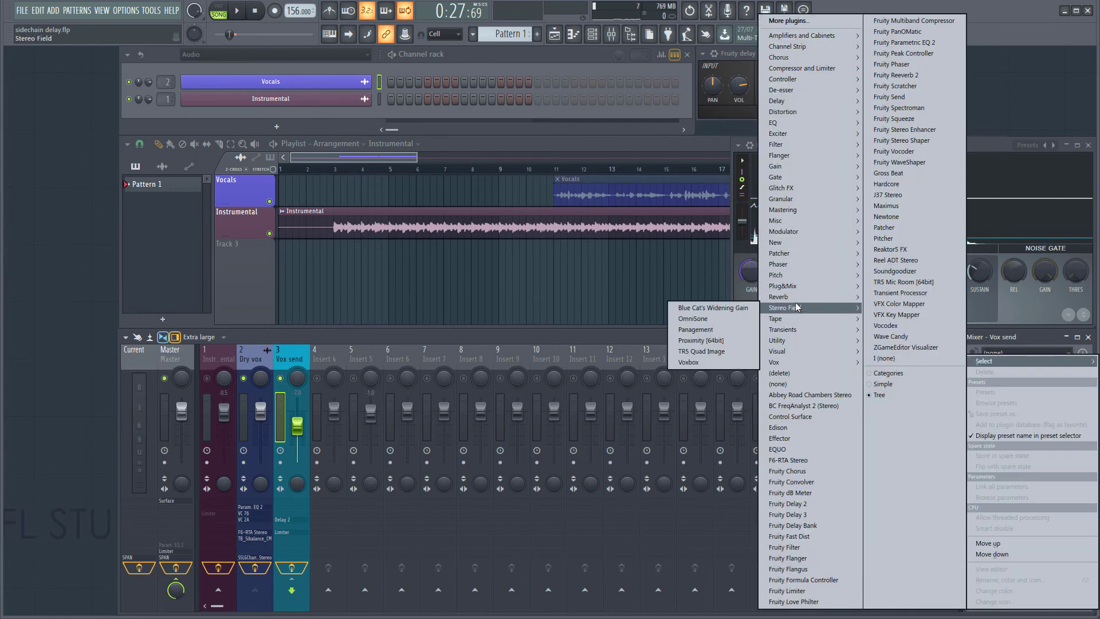
mouse_move(799, 297)
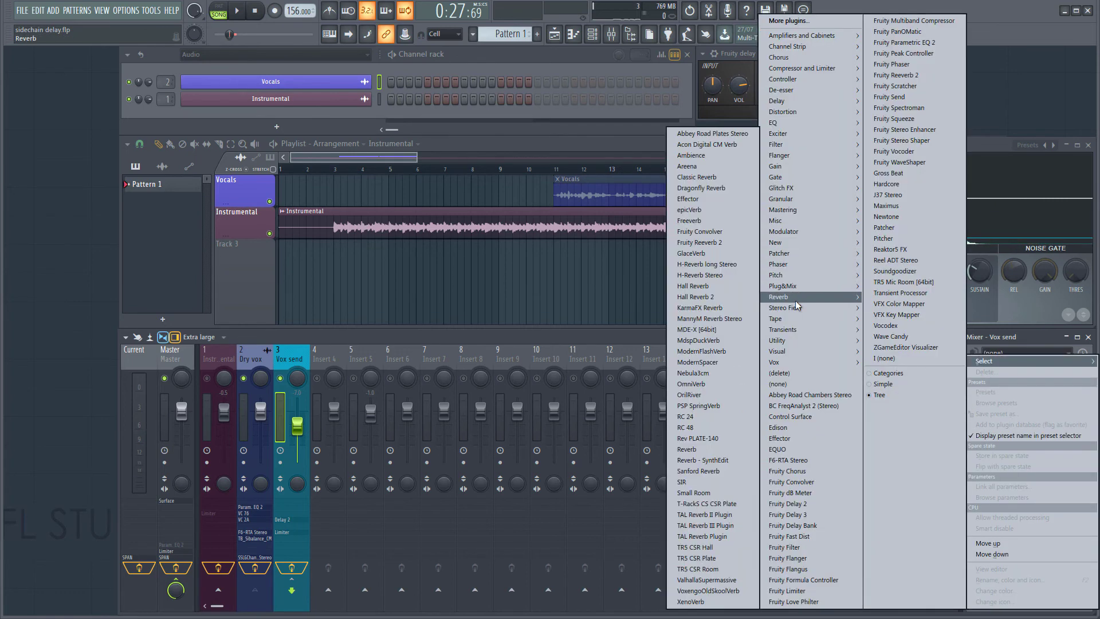
left_click(714, 393)
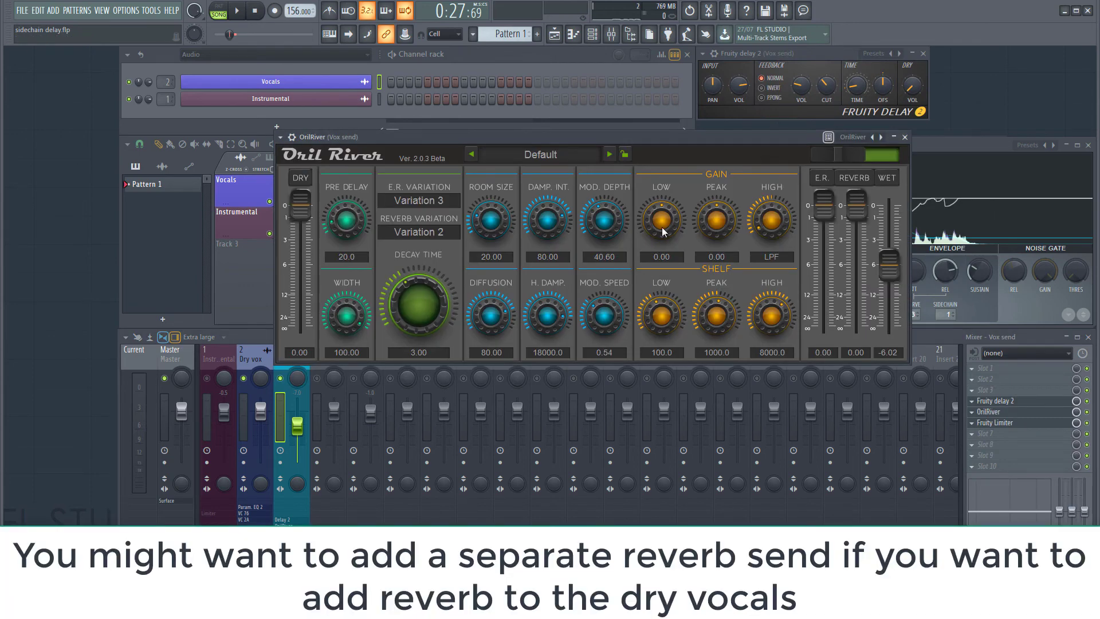
right_click(883, 141)
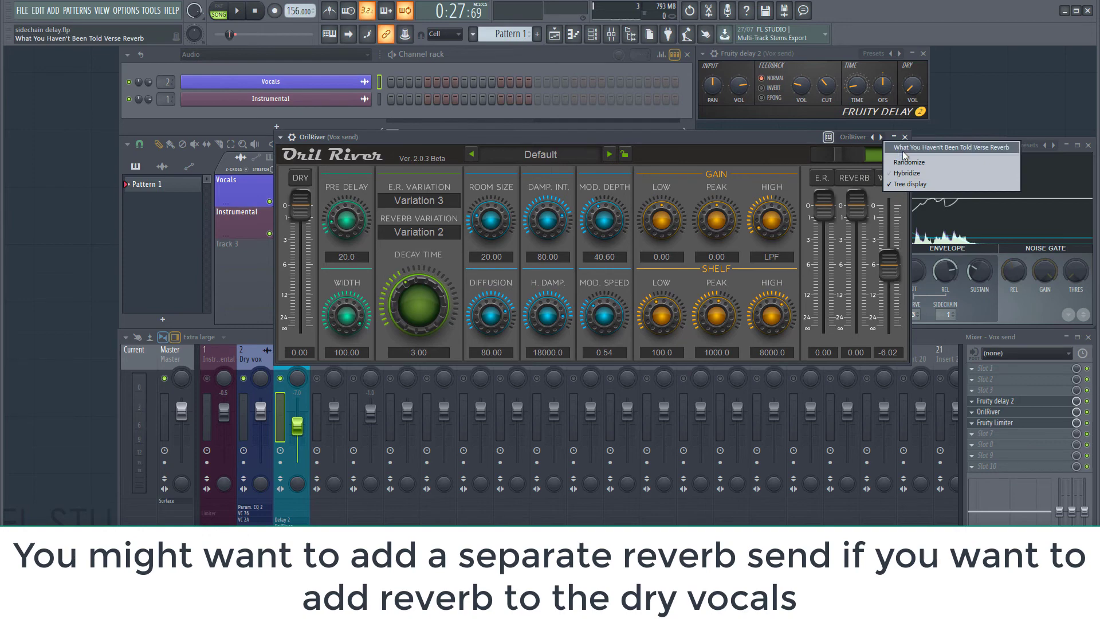
left_click(898, 156)
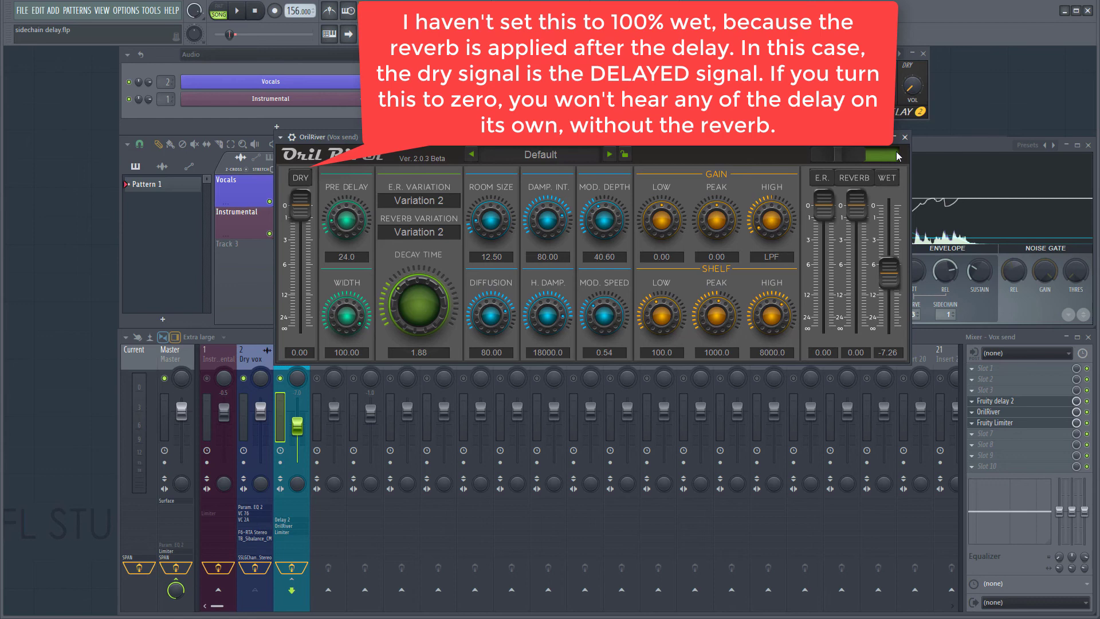
Step: Play the vocals with the reverb, unmute the Instrumental track during playback, and stop the song
key("space")
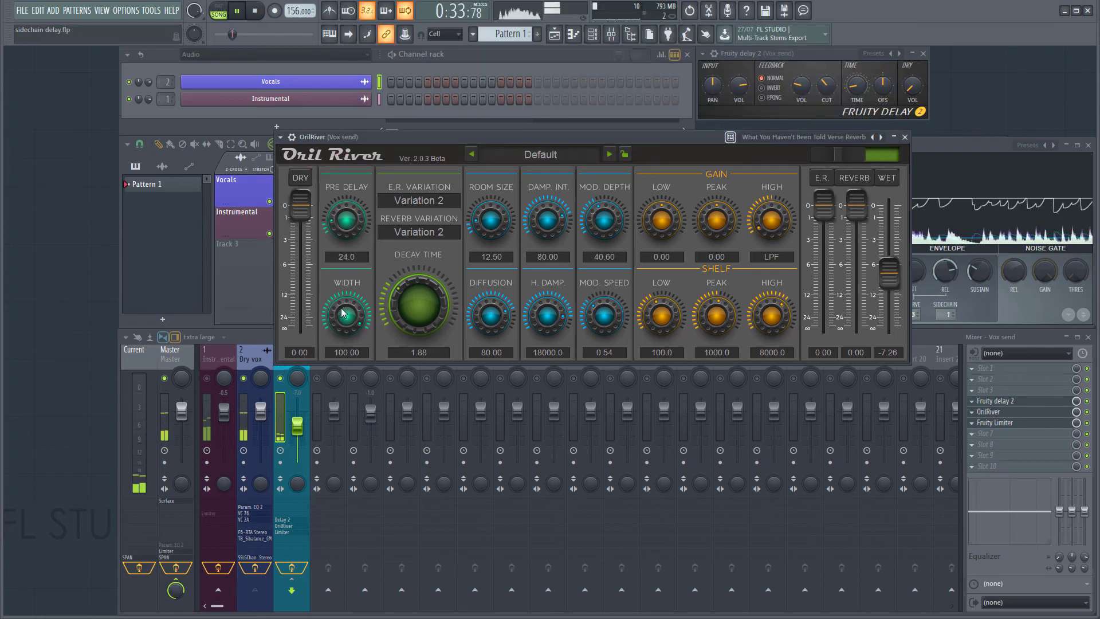
left_click(206, 382)
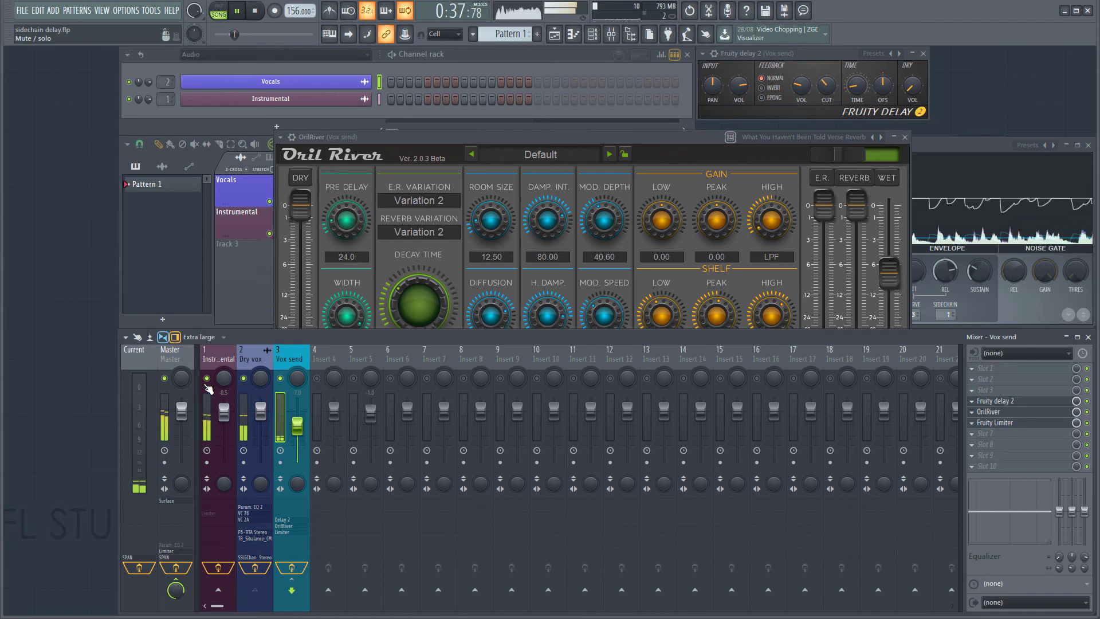
key("space")
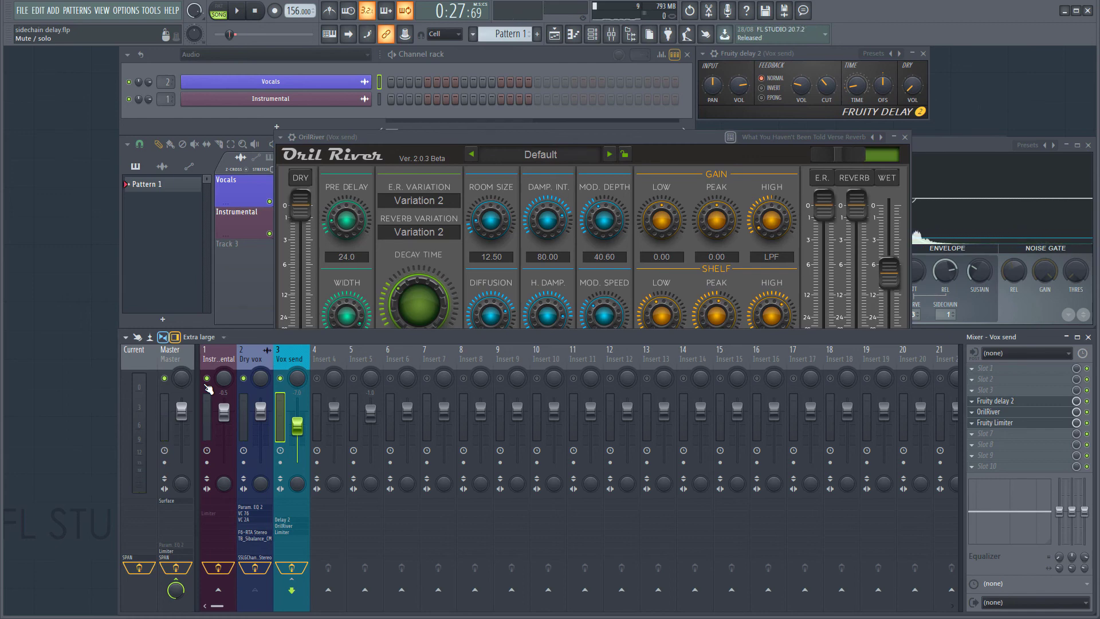
Step: Solo only the Vox send track, play the song to check its sound, and toggle the solo off and on again
right_click(281, 379)
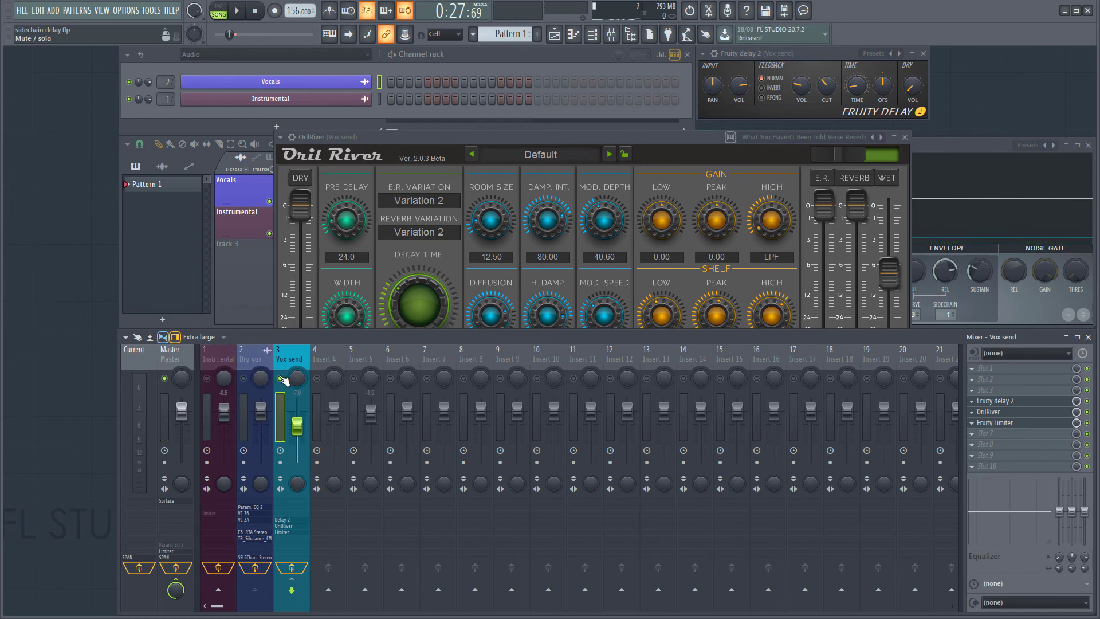
key("space")
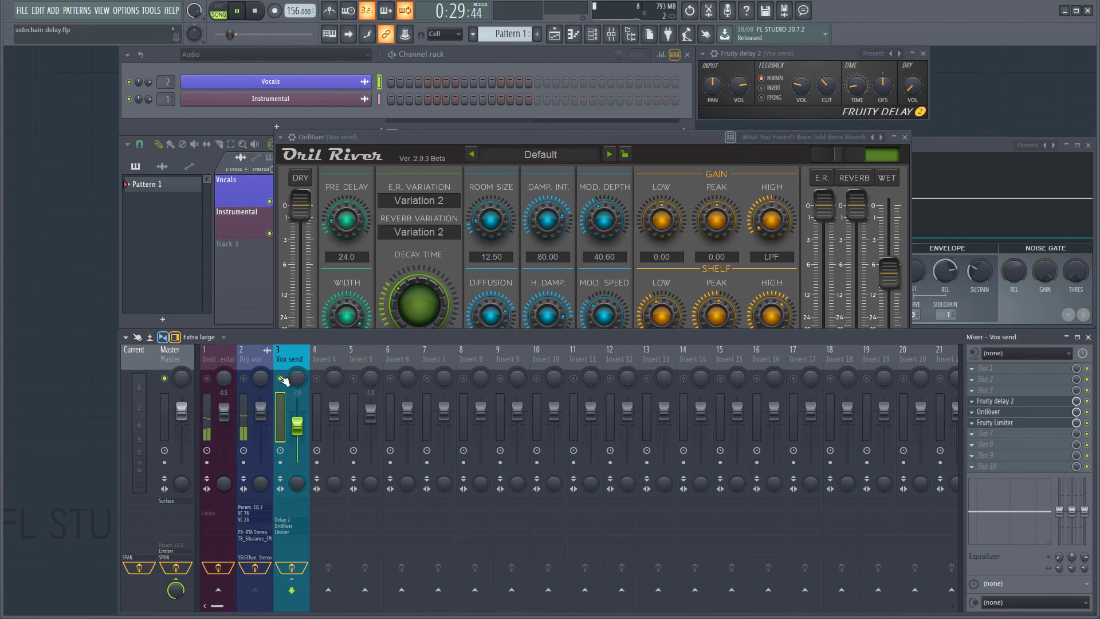
key("space")
right_click(280, 379)
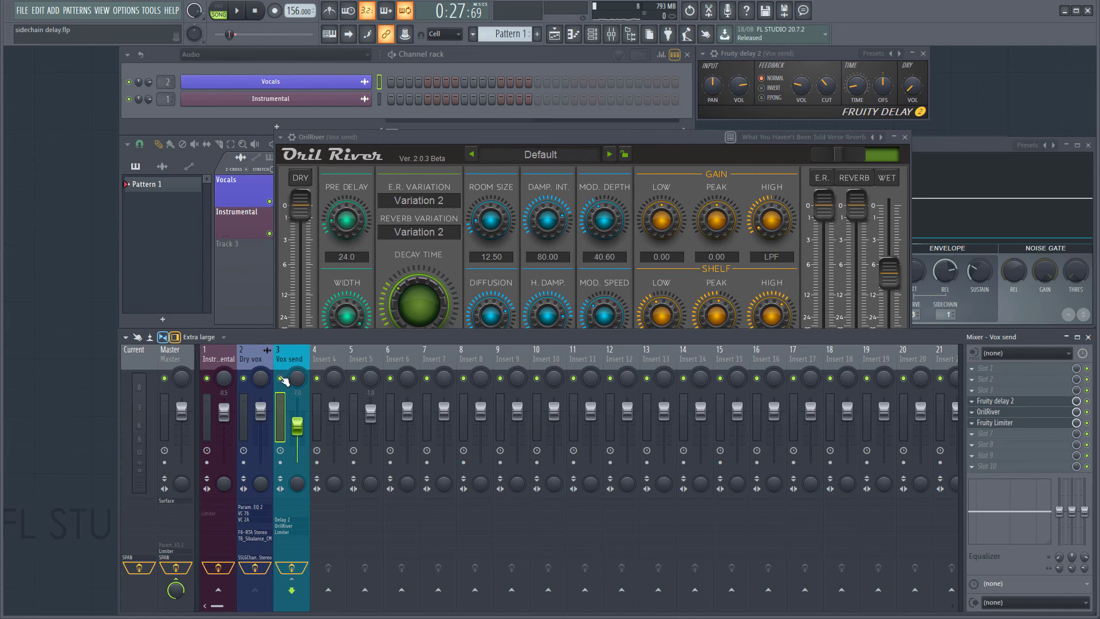
right_click(281, 379)
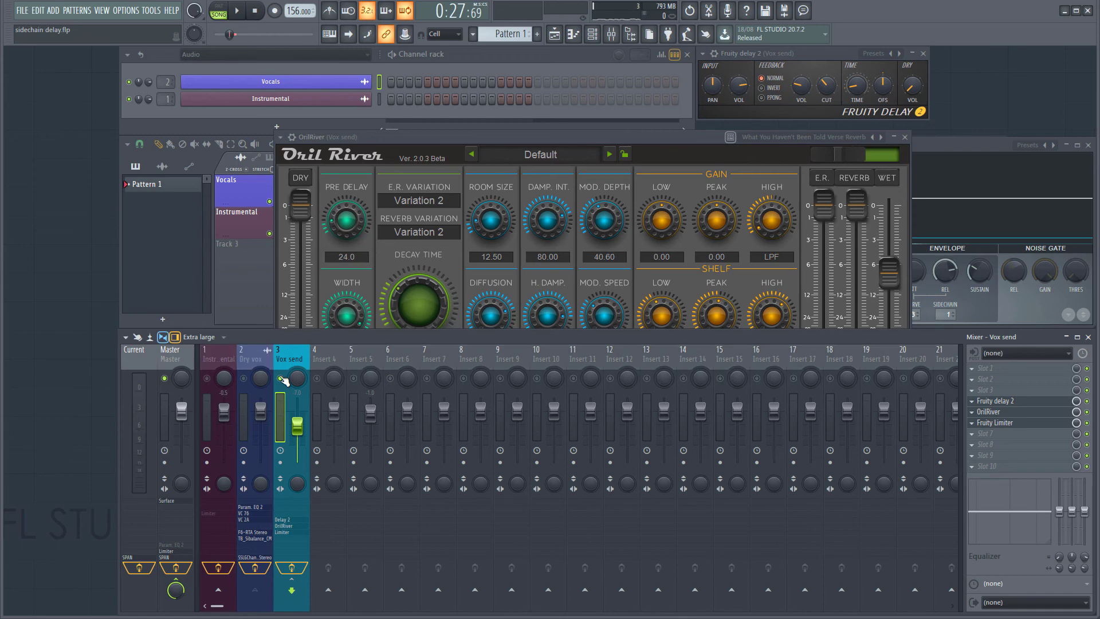
Step: Add a Fruity send to the last effect slot of the Dry vox track and route it to Vox send
left_click(250, 363)
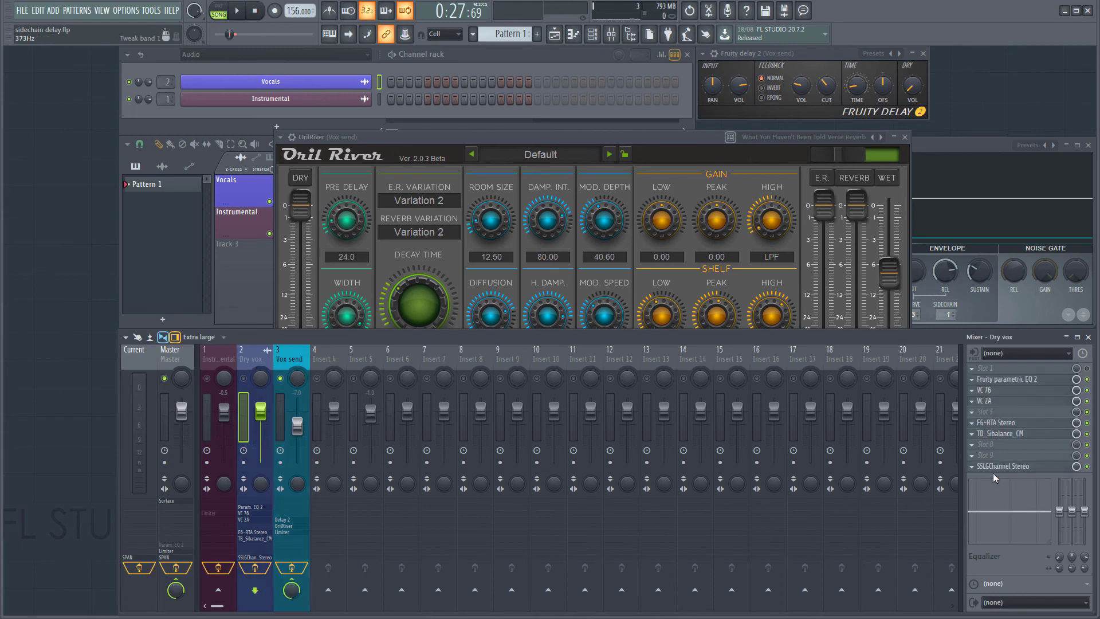
left_click(973, 466)
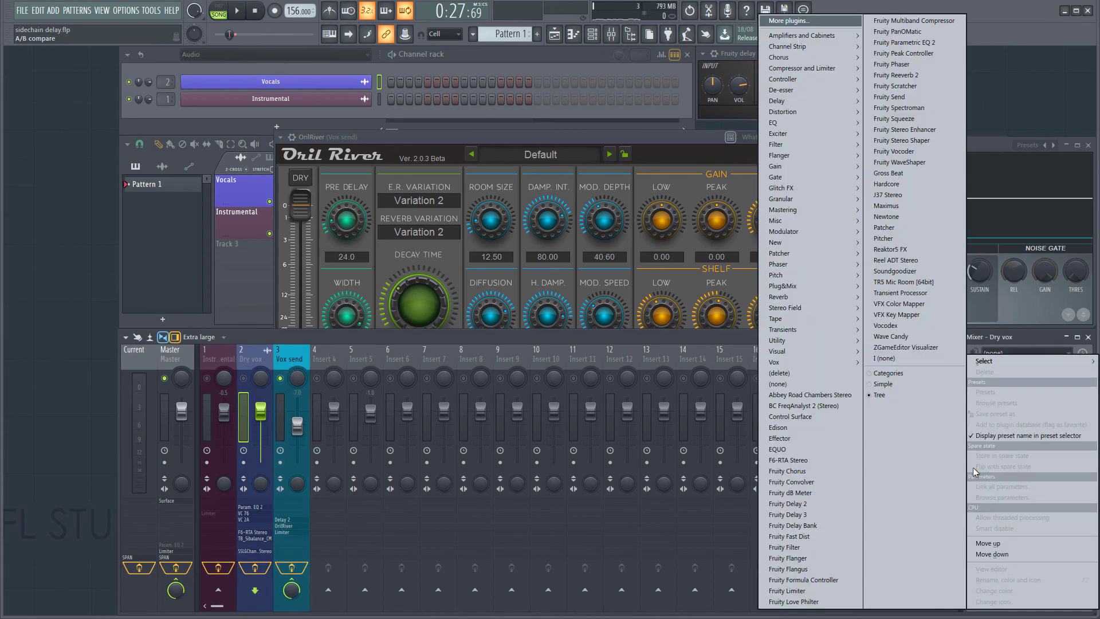
mouse_move(998, 360)
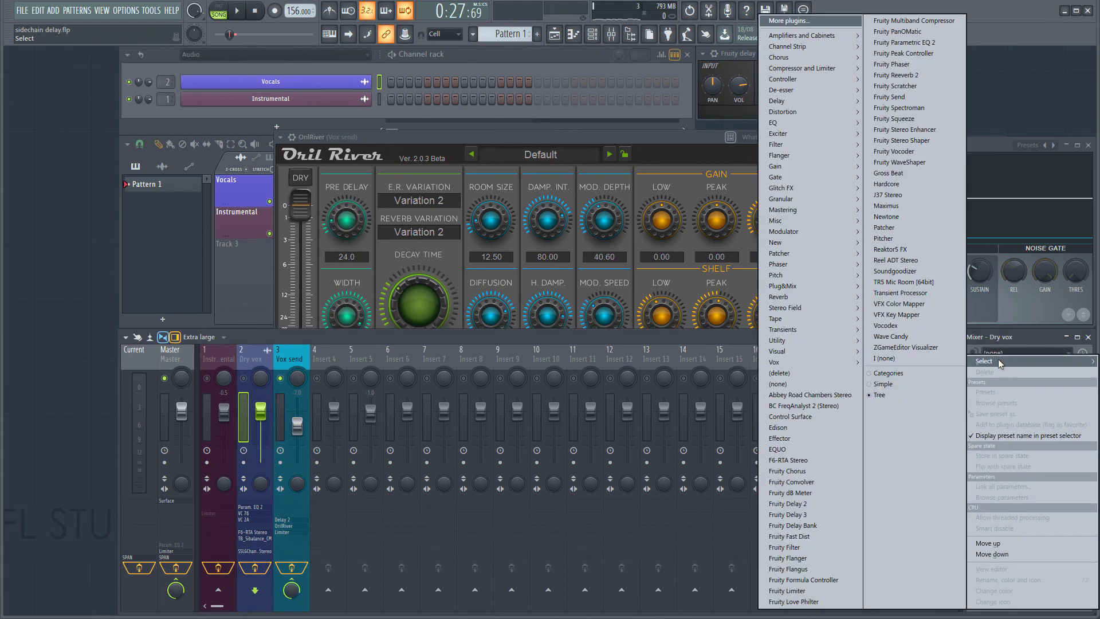
left_click(903, 96)
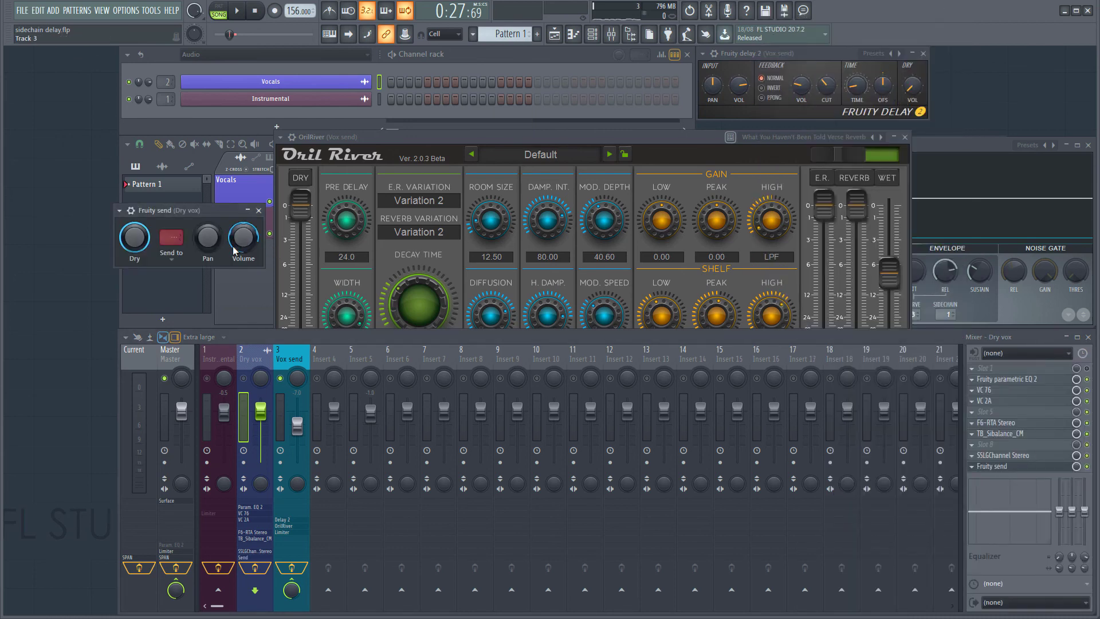
left_click(174, 256)
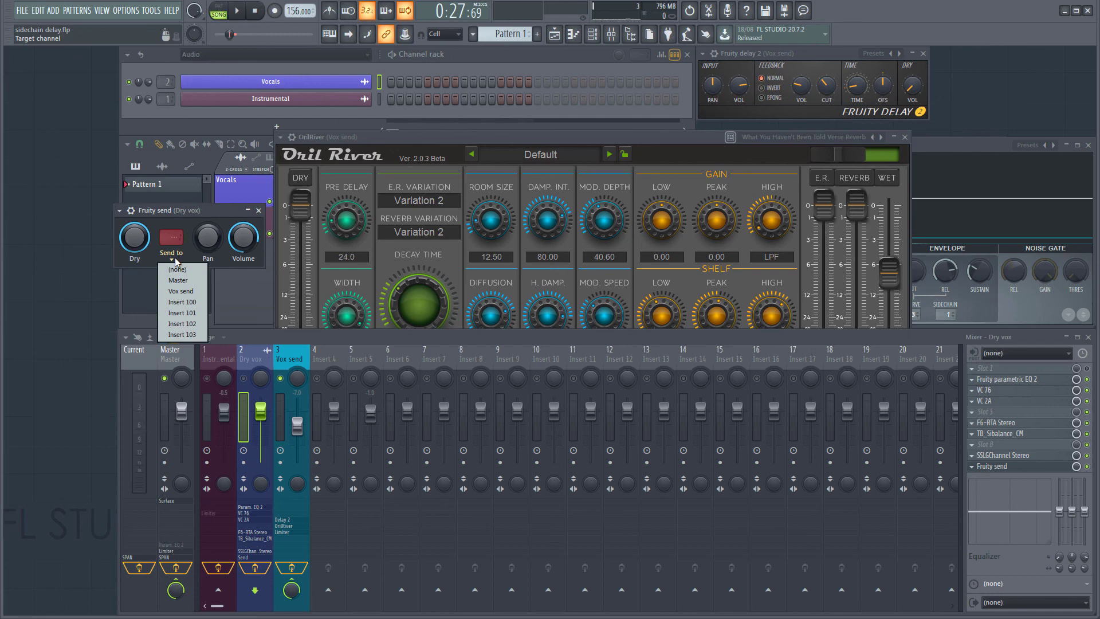
left_click(178, 292)
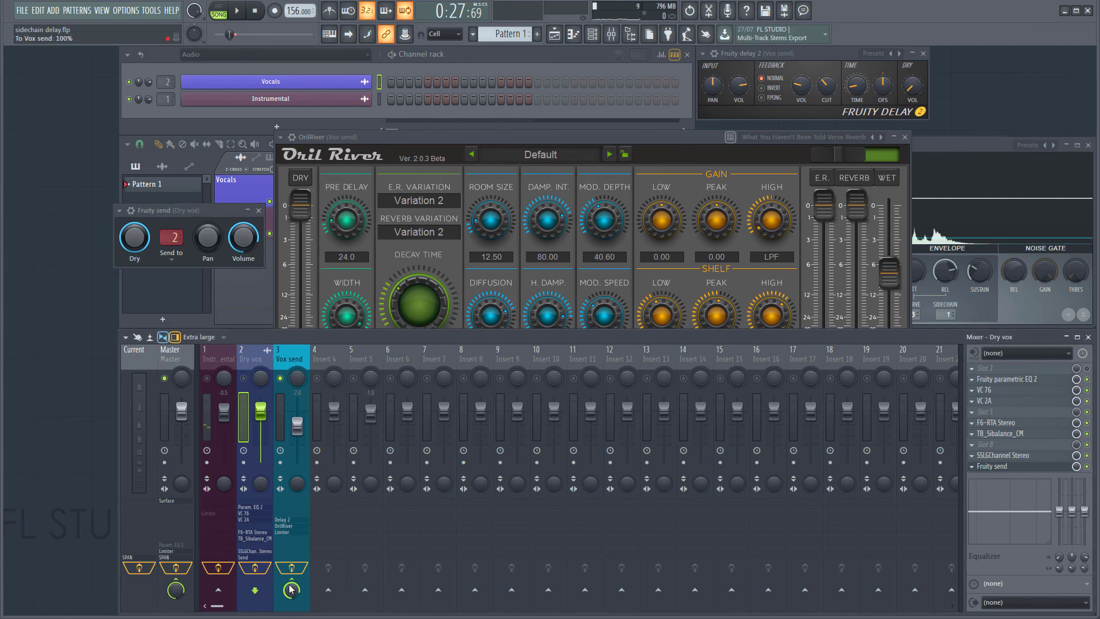
Step: Set Dry vox's mixer send level to Vox send to 0%, and audition the song with Dry vox muted and unmuted
left_click_drag(291, 589, 290, 616)
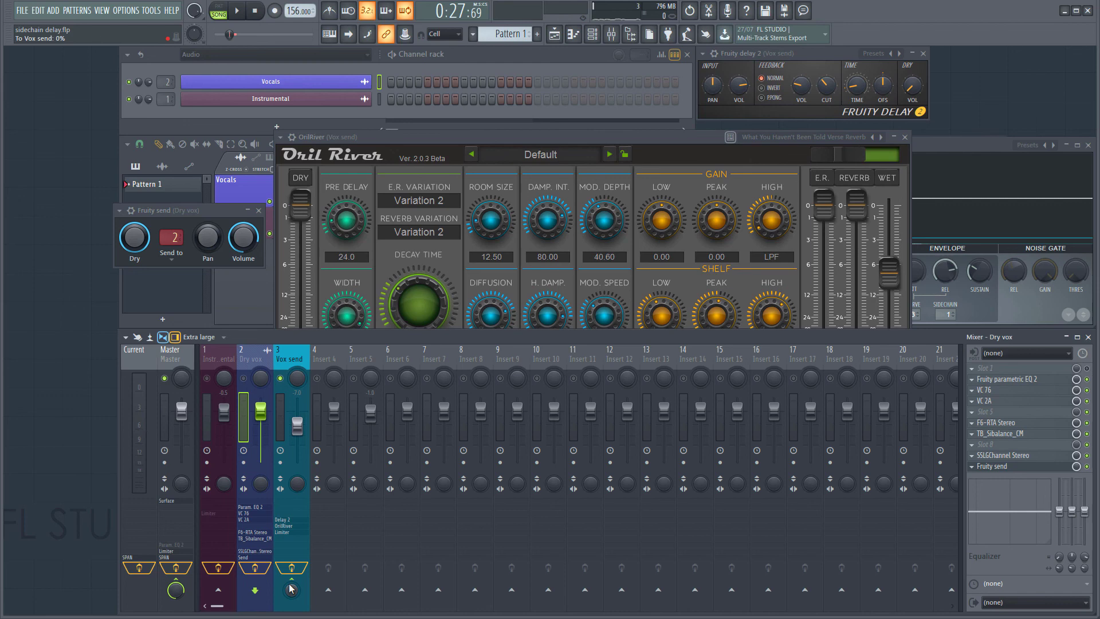
key("space")
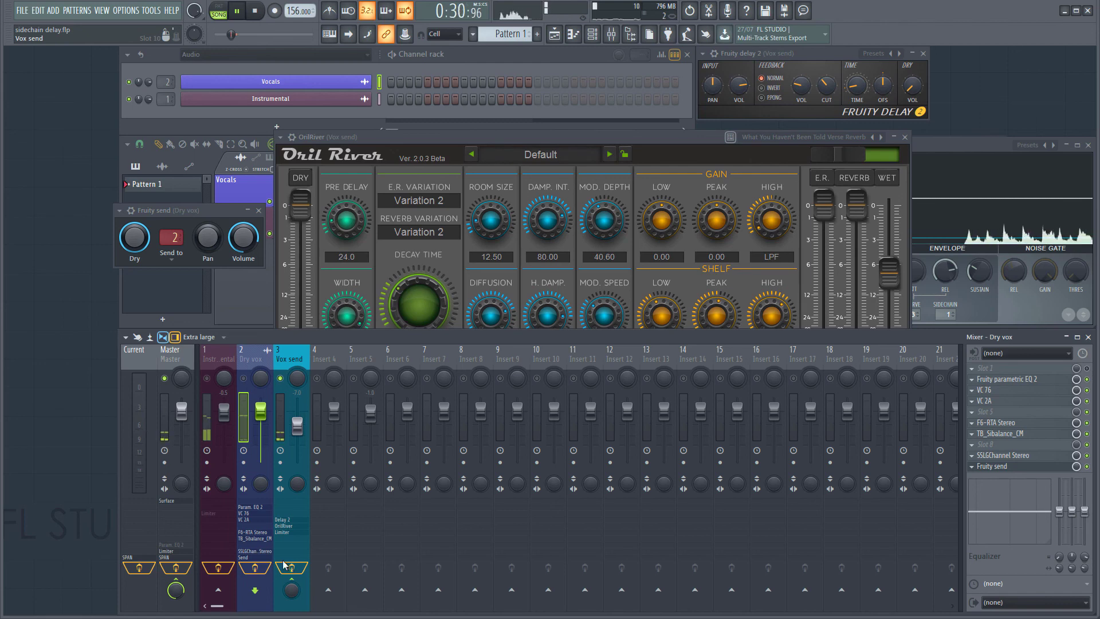
key("space")
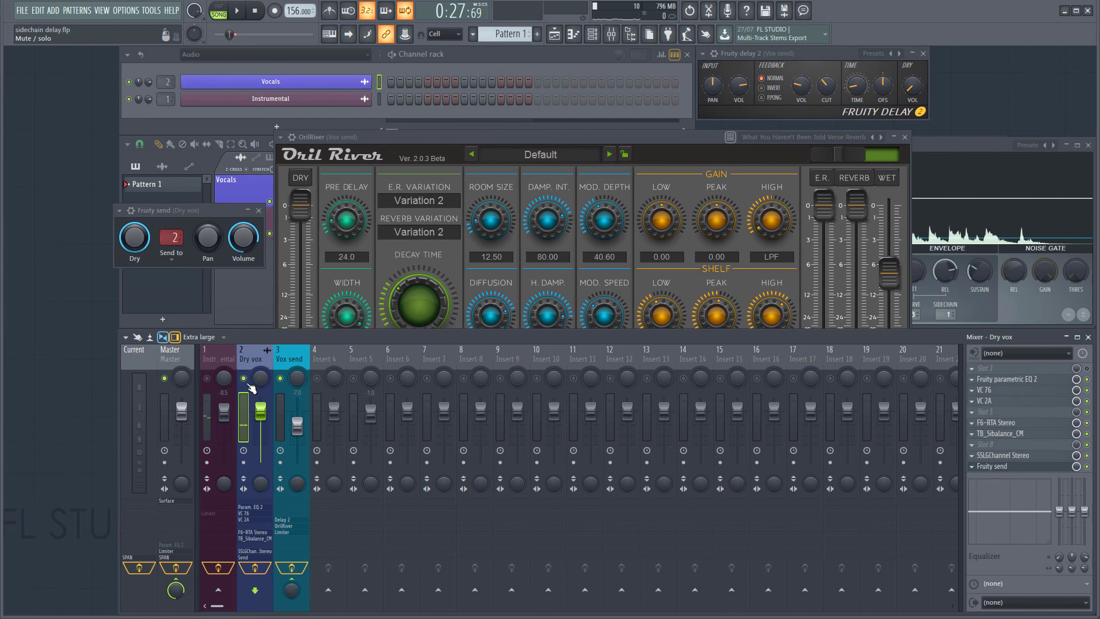
key("space")
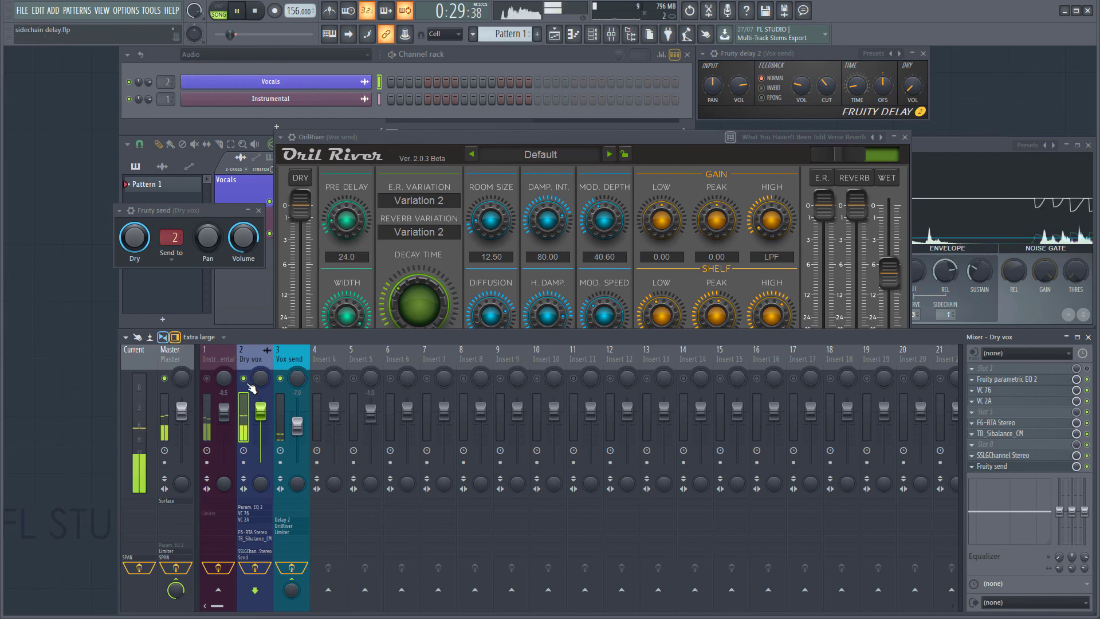
key("space")
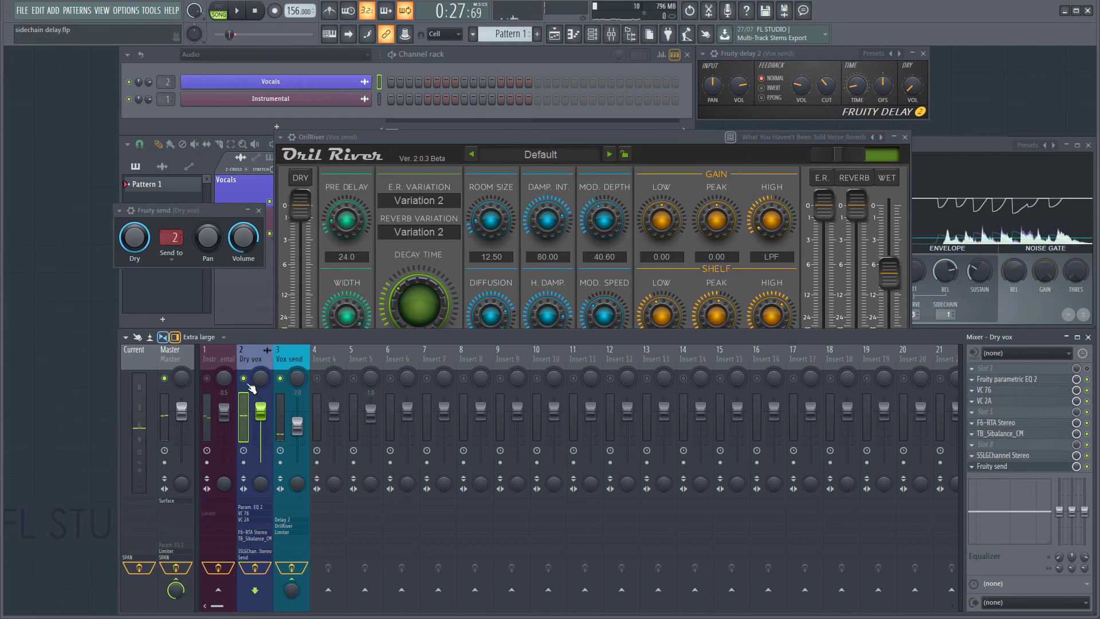